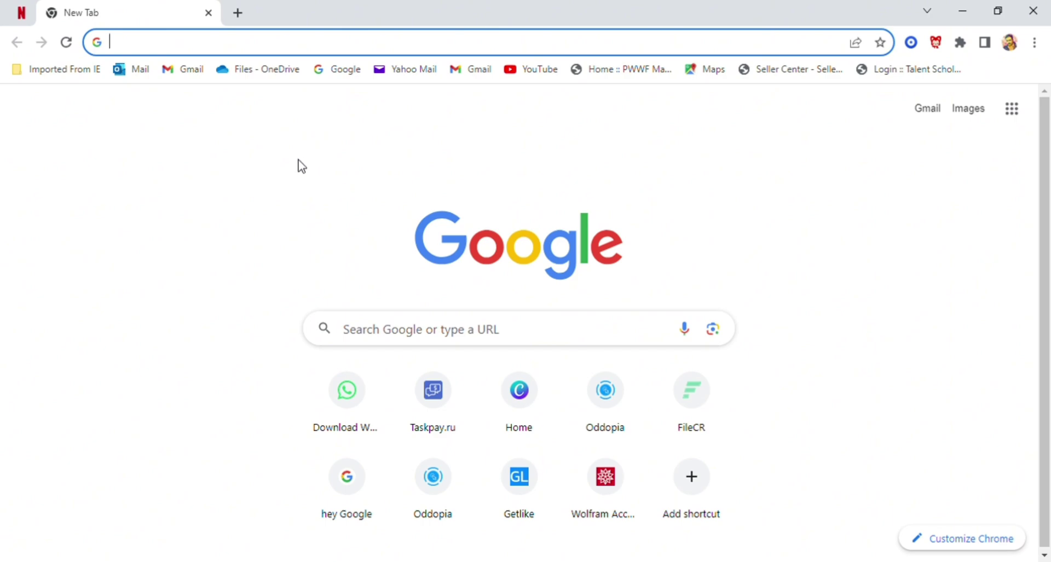
- Search Google for "iris 2.0" and open the IRIS 2.0 site of the FBR
click(357, 330)
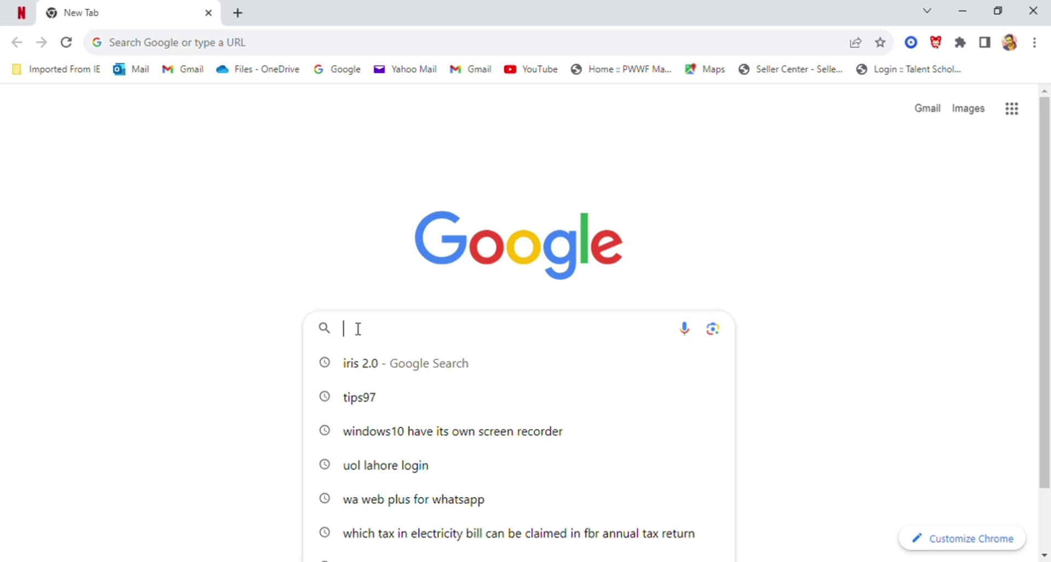
click(357, 375)
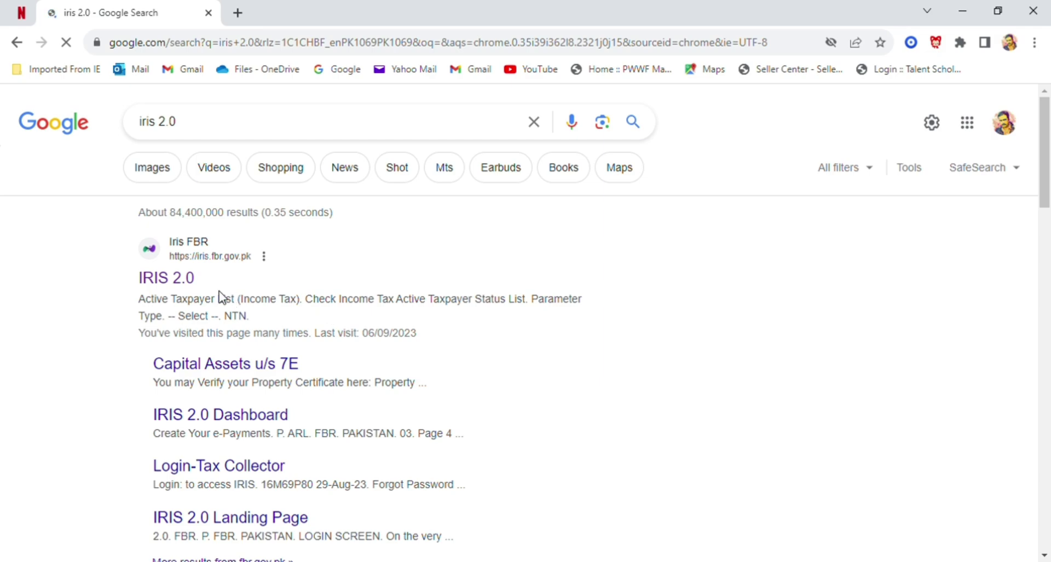
click(185, 286)
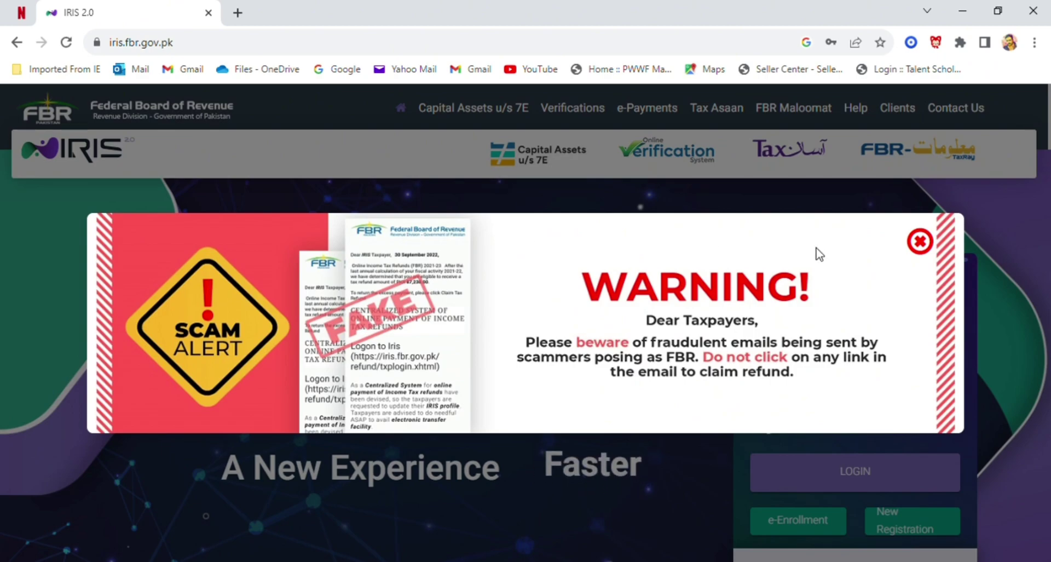
- Dismiss the scam alert and log in to IRIS with the prefilled credentials
click(920, 242)
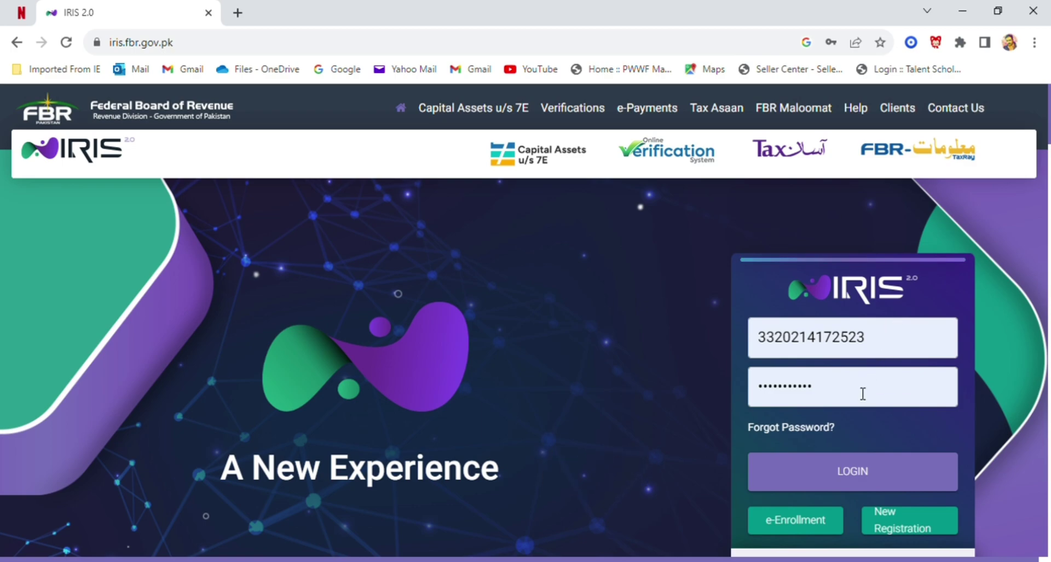
click(833, 470)
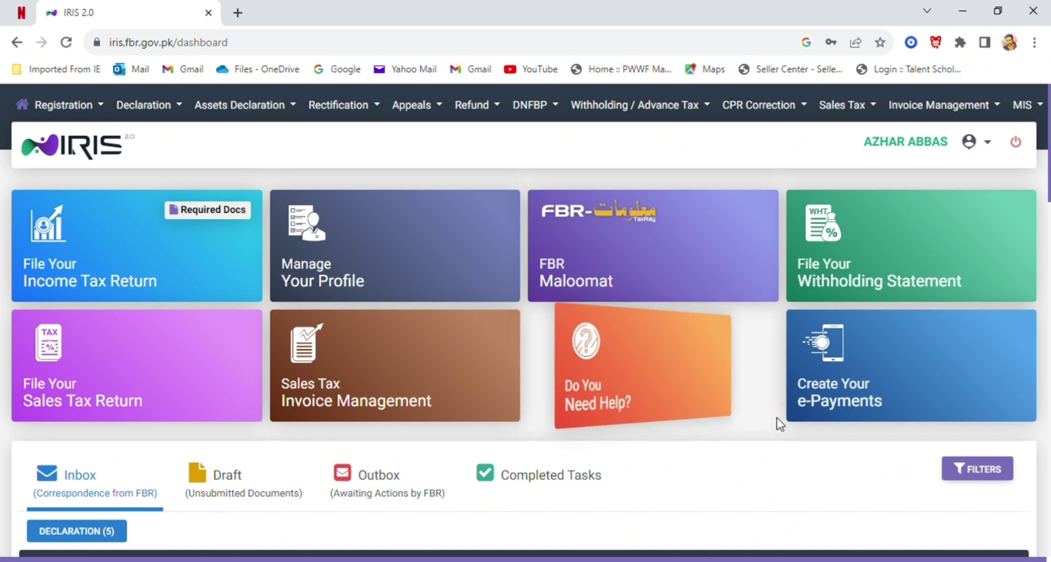
- Open the simplified Salary Return for Individuals declaration for 2023 and switch it to Classic View
mouse_move(662, 393)
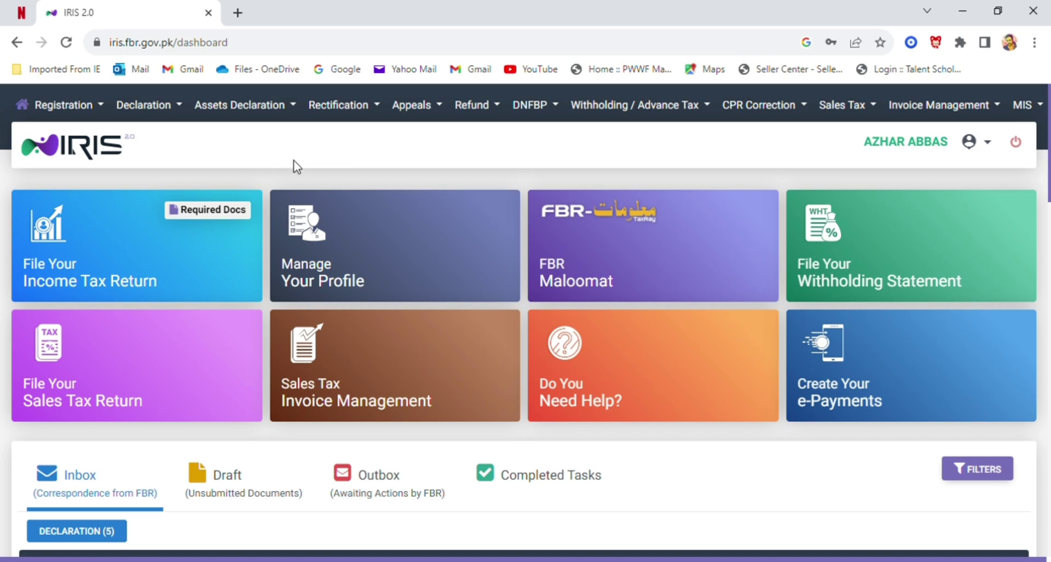
click(184, 108)
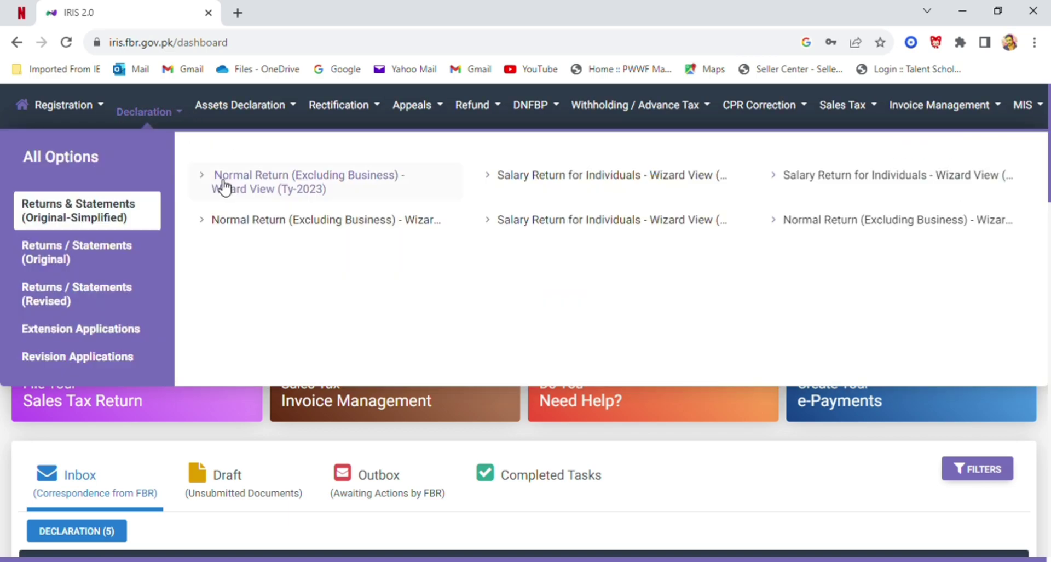
click(572, 185)
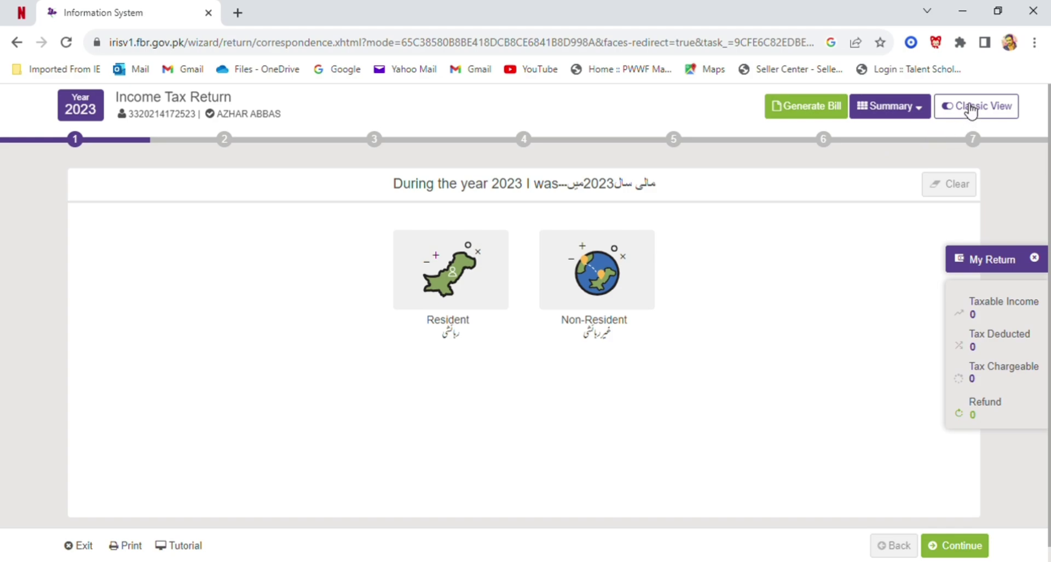
click(987, 114)
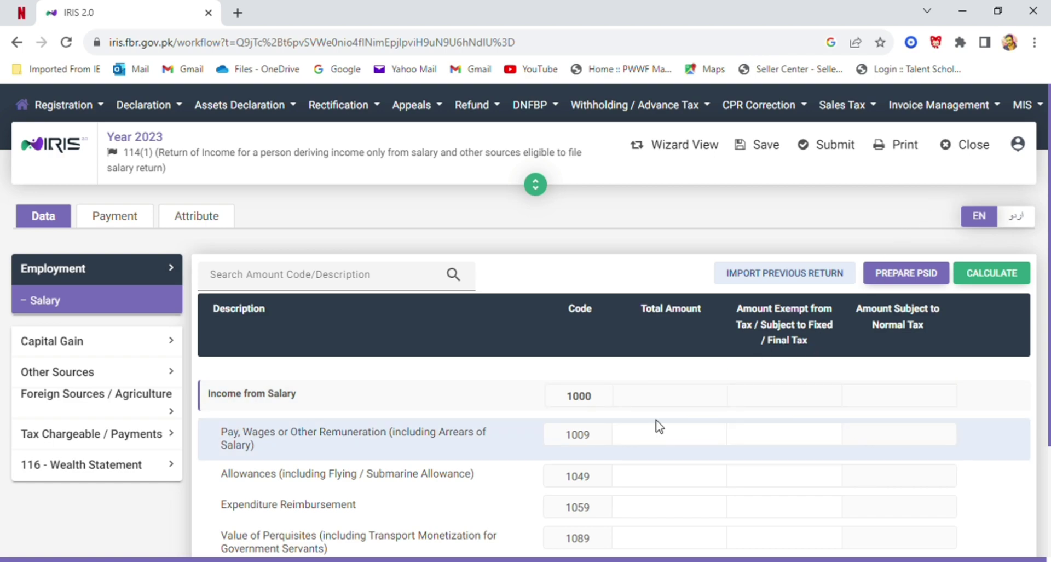
- Enter 2,000,000 as the total amount for Pay, Wages or Other Remuneration (code 1009) and calculate the return
click(657, 441)
text(2,00)
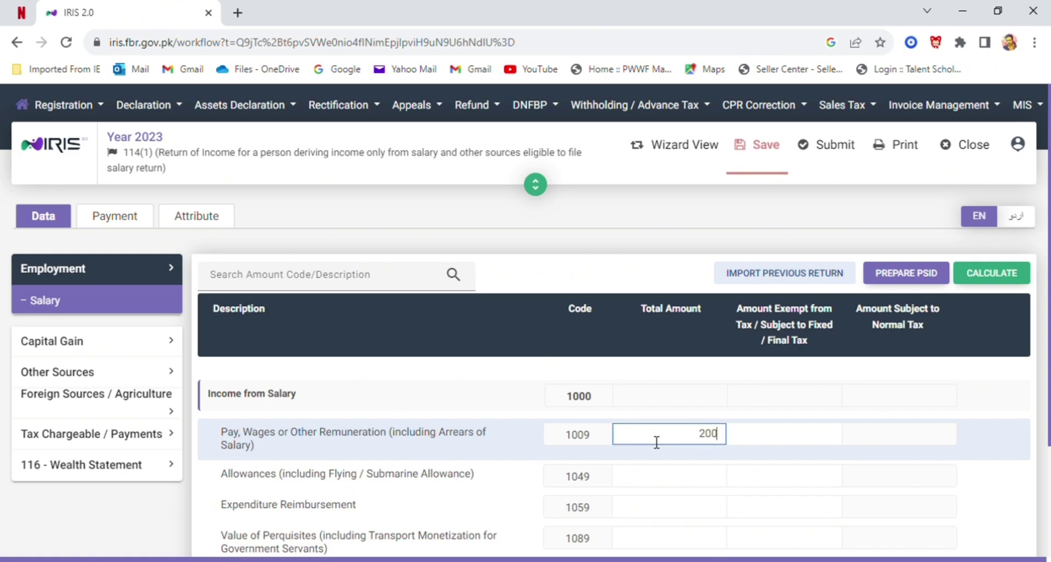
text(0,000)
click(749, 441)
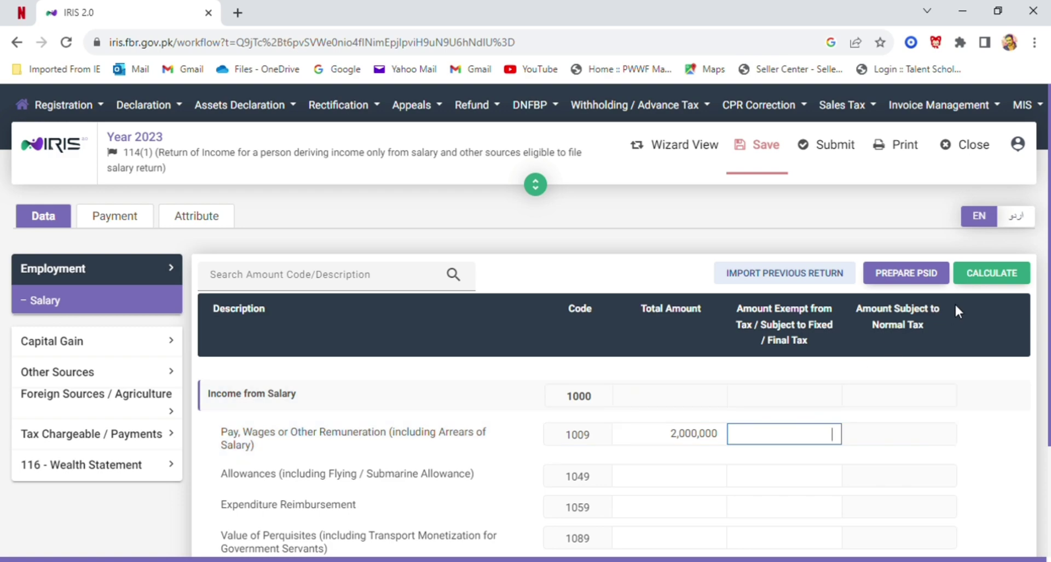
click(984, 276)
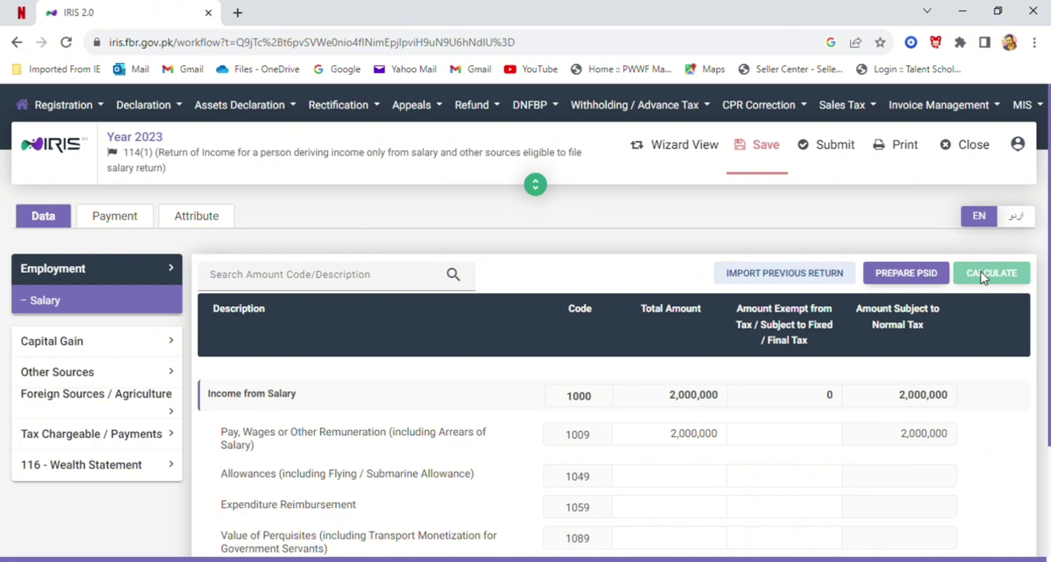
- In Adjustable Tax, enter 115,000 as the receipts/value for Salary of Employees u/s 149 and recalculate
click(161, 435)
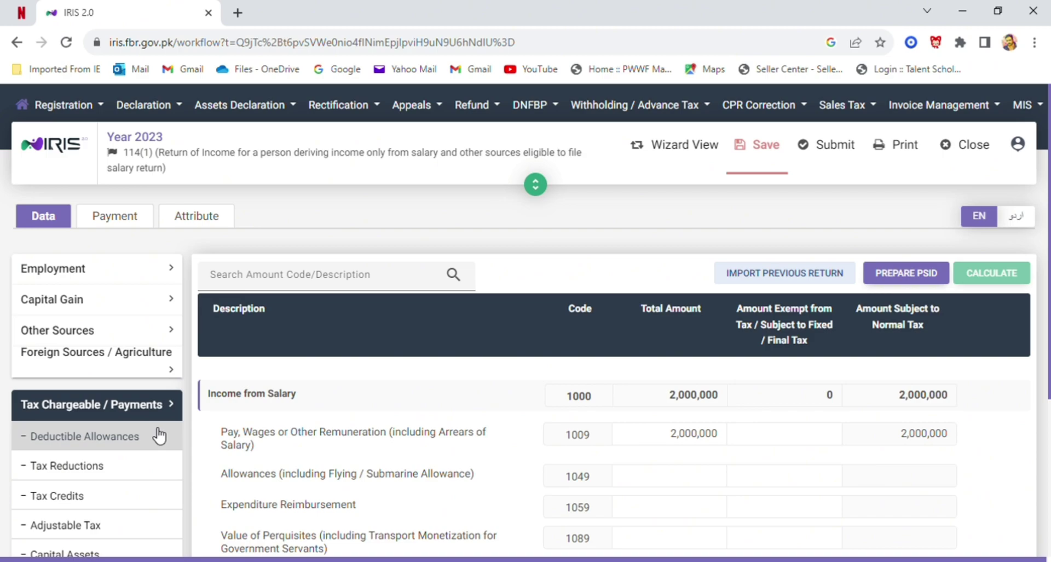
click(113, 526)
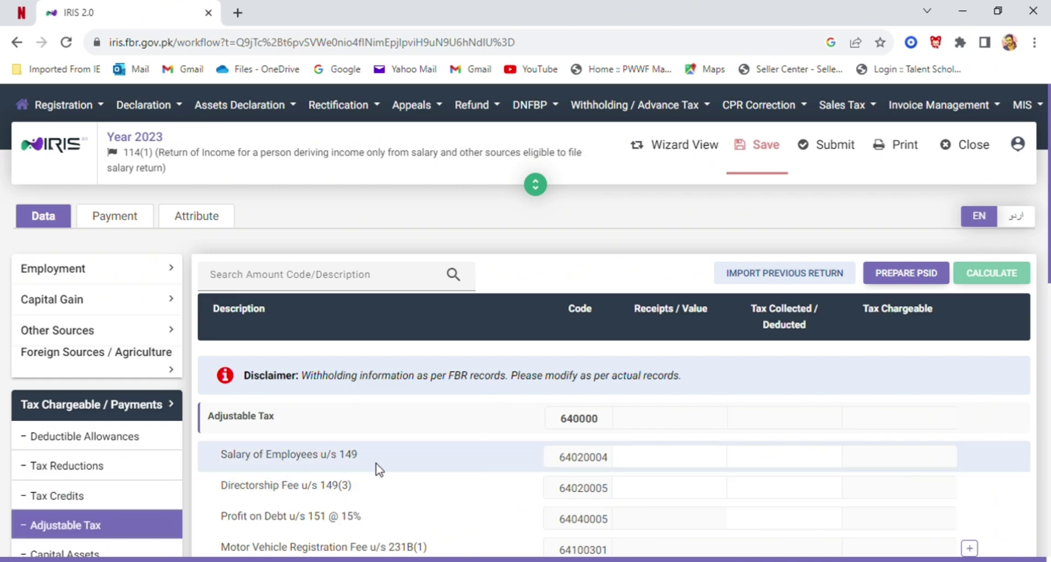
click(662, 457)
text(11)
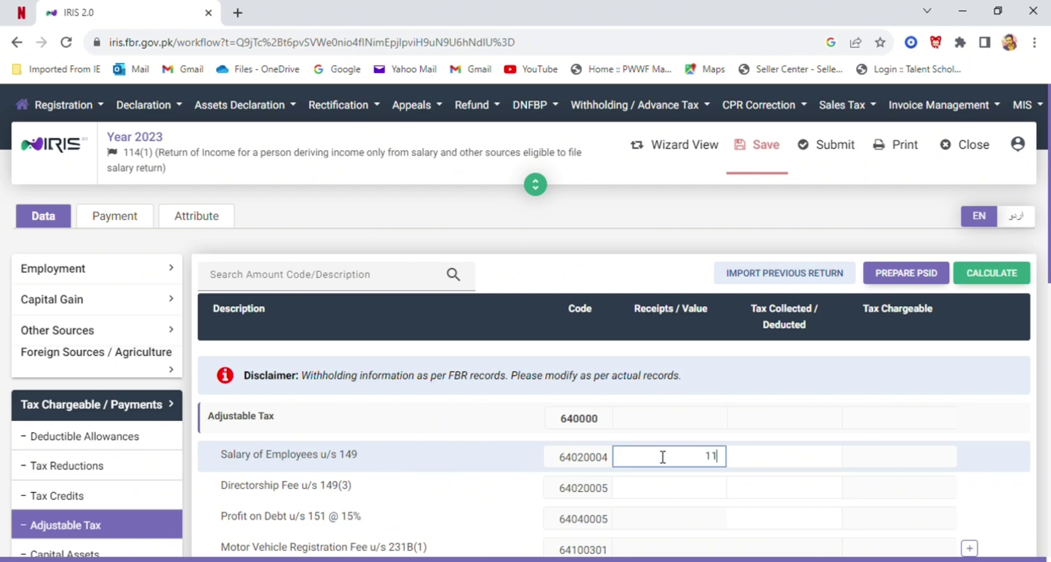
text(5,000)
click(768, 474)
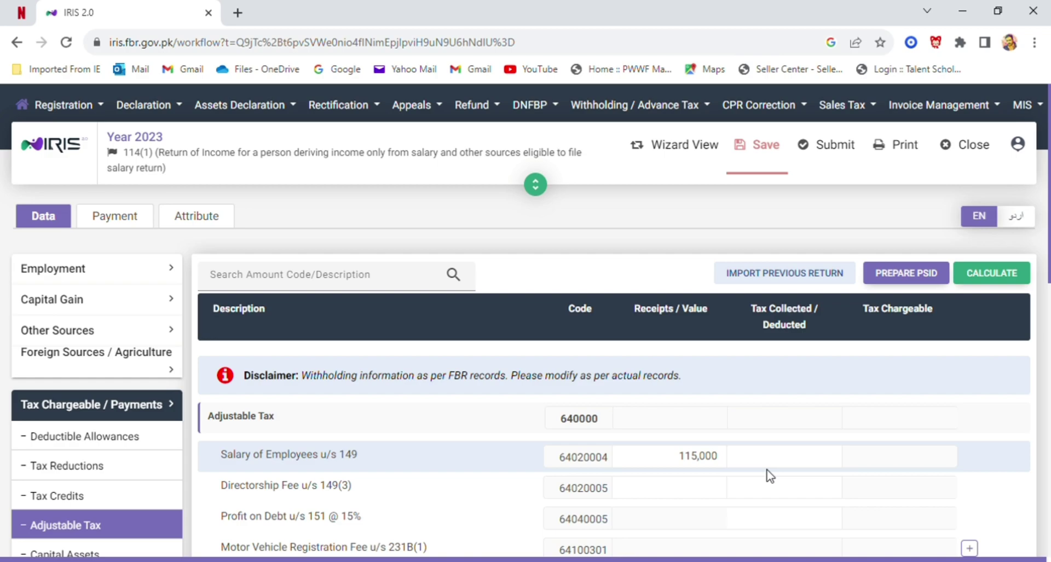
click(987, 277)
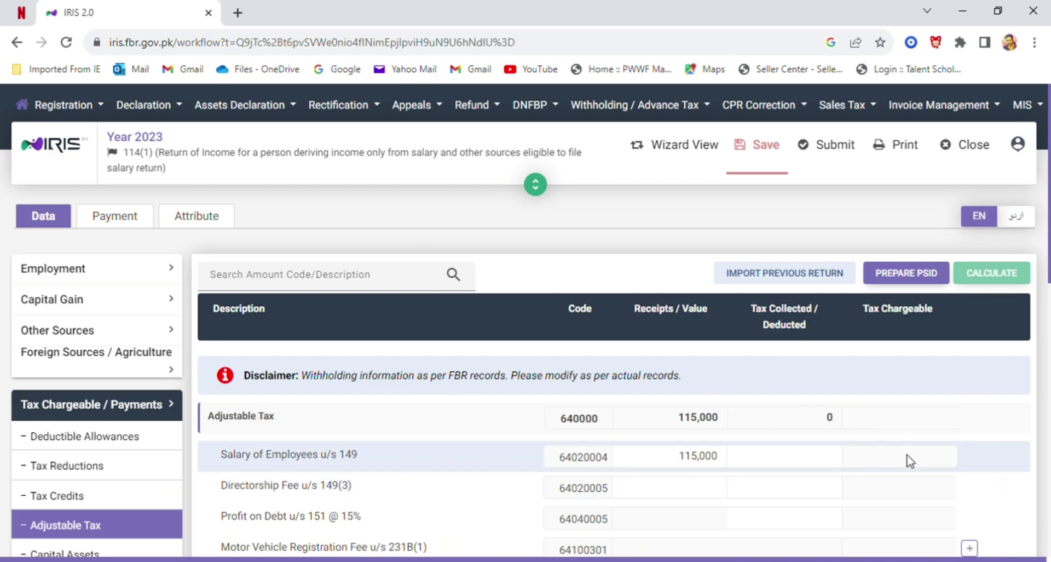
- Look through the remaining adjustable tax entries, the Computations and the Tax Credits
scroll(909, 460, down, 5)
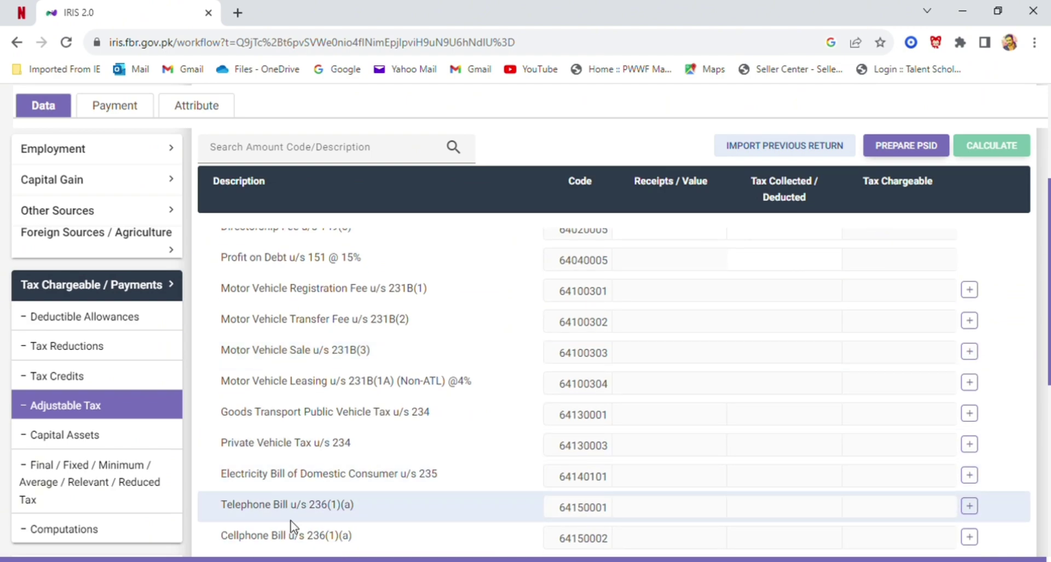
scroll(292, 526, down, 3)
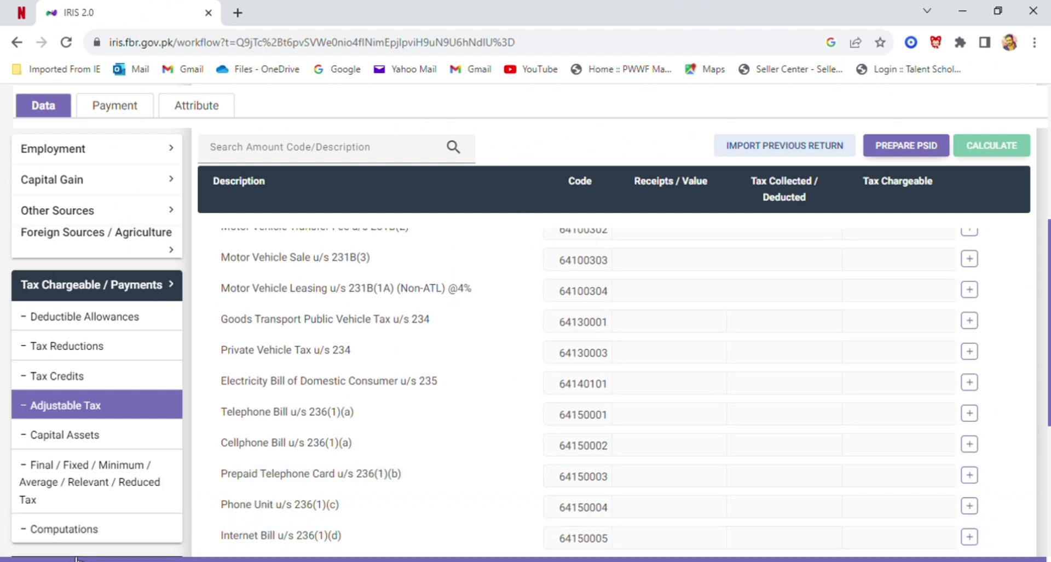
scroll(104, 521, down, 1)
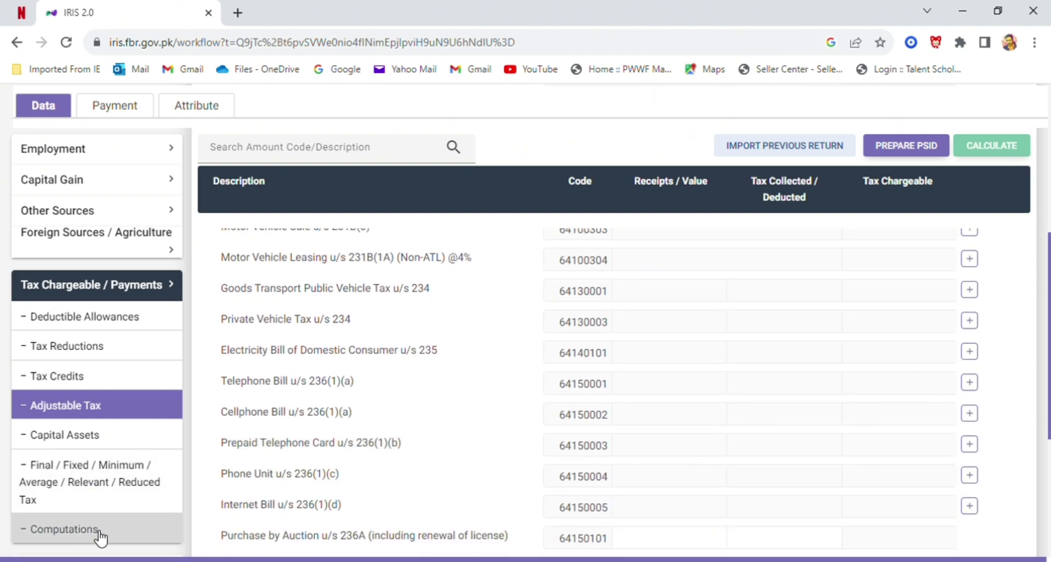
click(100, 530)
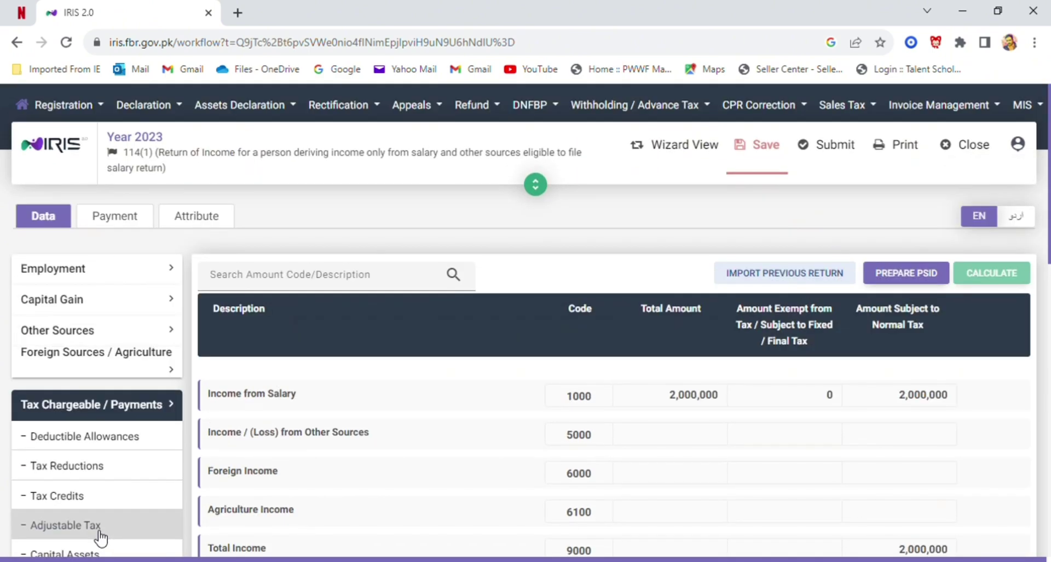
click(31, 501)
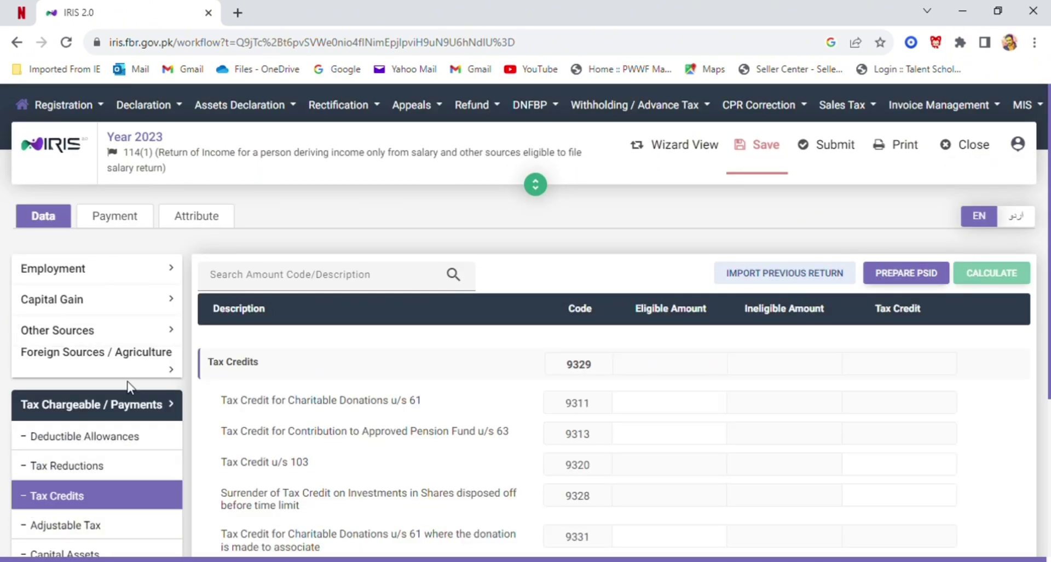
- Review the Personal Expenses and the Personal Assets / Liabilities sections of the 116 - Wealth Statement
click(137, 418)
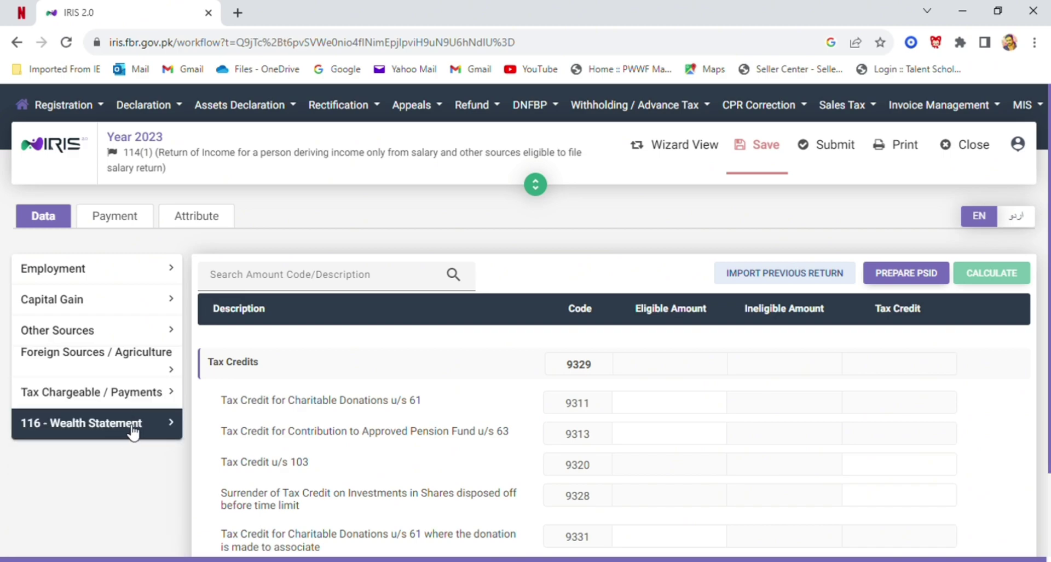
click(142, 432)
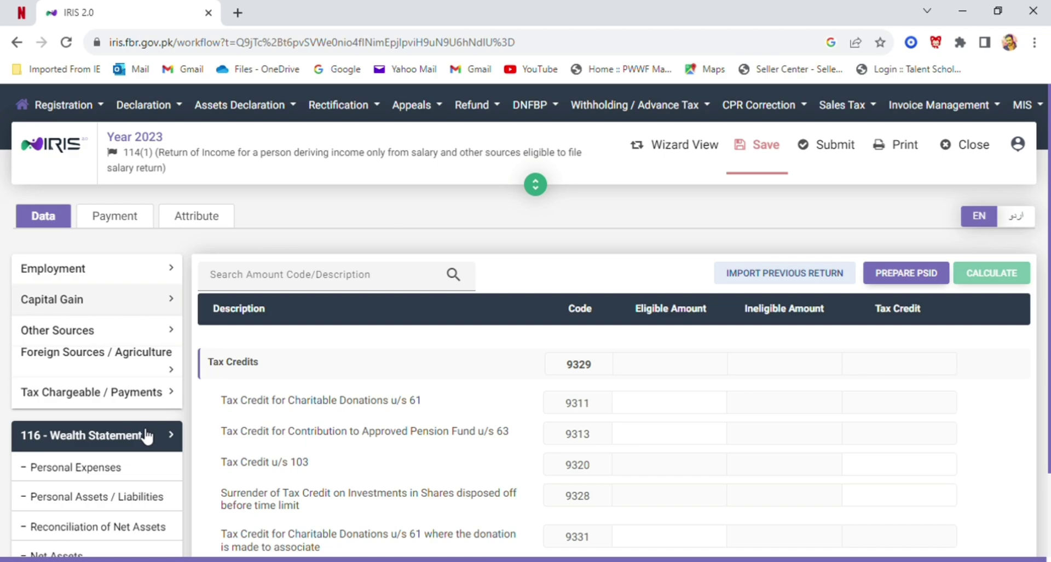
click(145, 473)
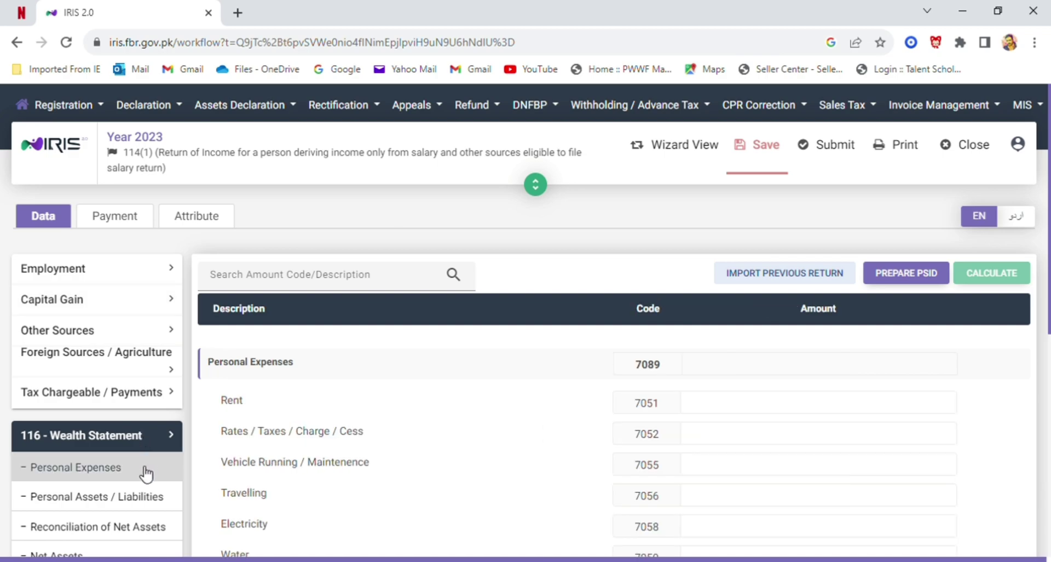
scroll(146, 475, down, 2)
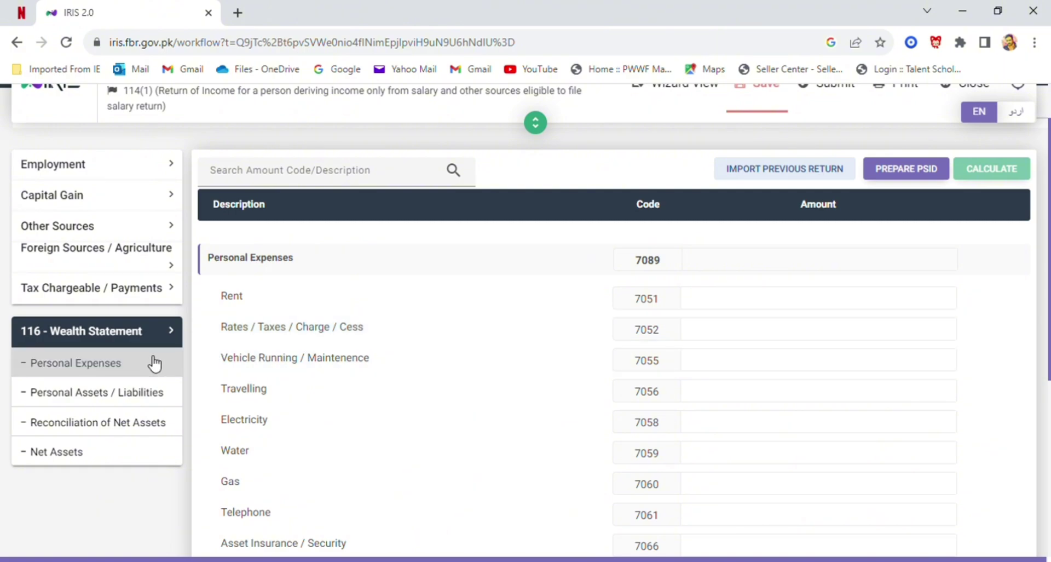
click(130, 393)
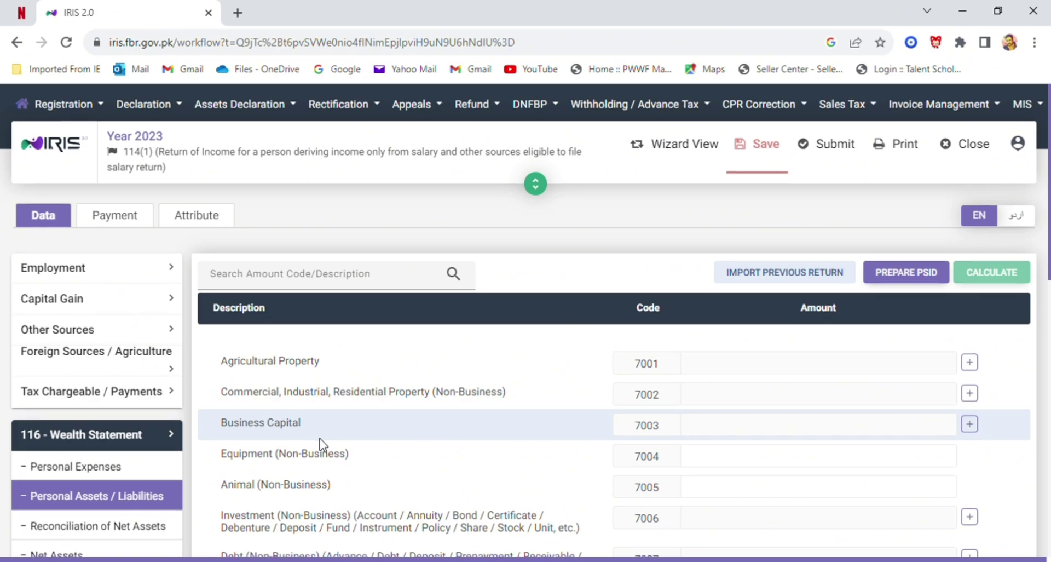
scroll(319, 438, down, 3)
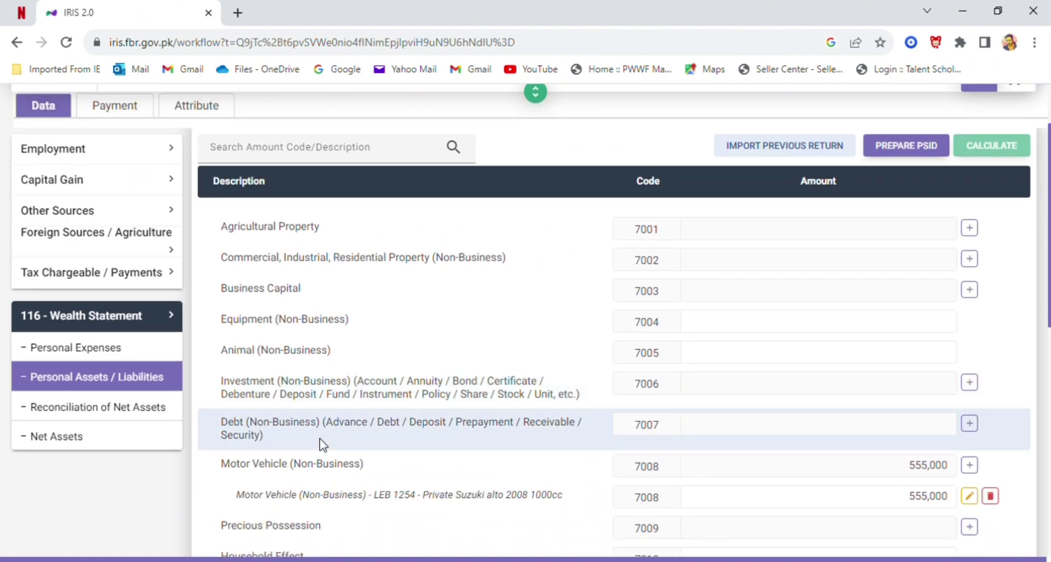
scroll(323, 441, down, 1)
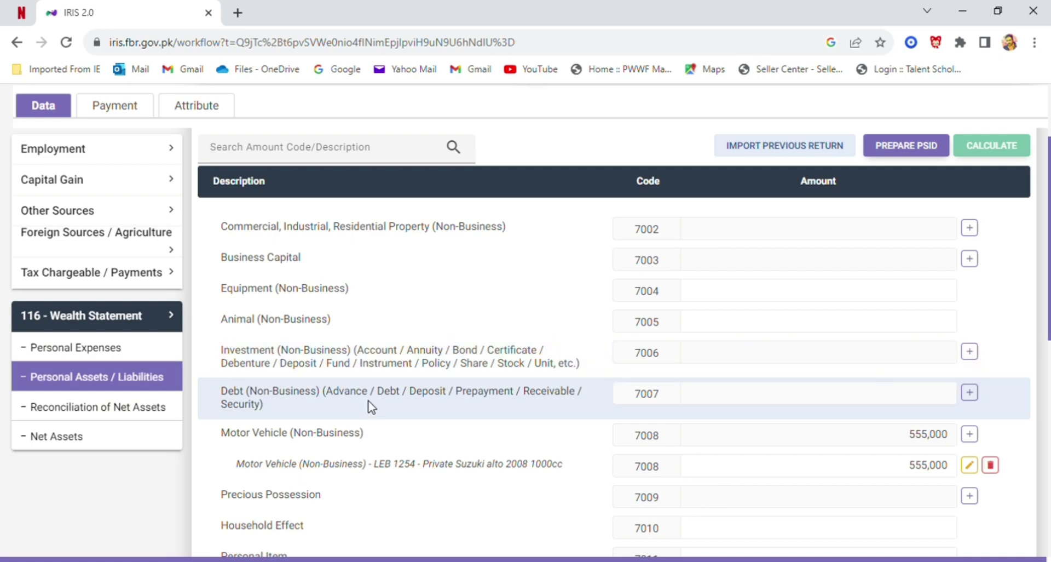
- In Reconciliation of Net Assets, enter 2,000,000 as income declared subject to Normal Tax (code 7031) and calculate
click(142, 416)
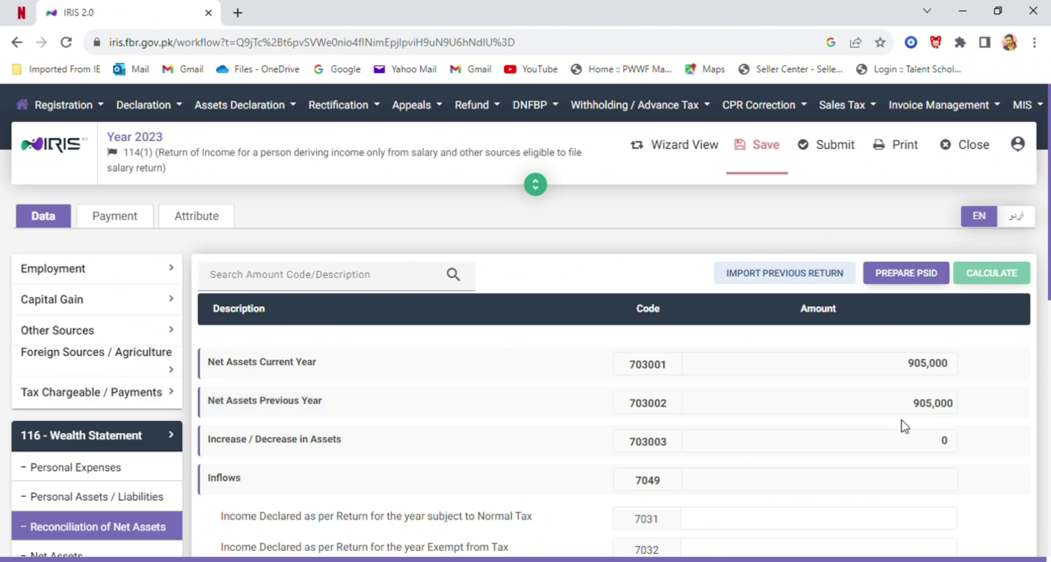
scroll(832, 444, down, 3)
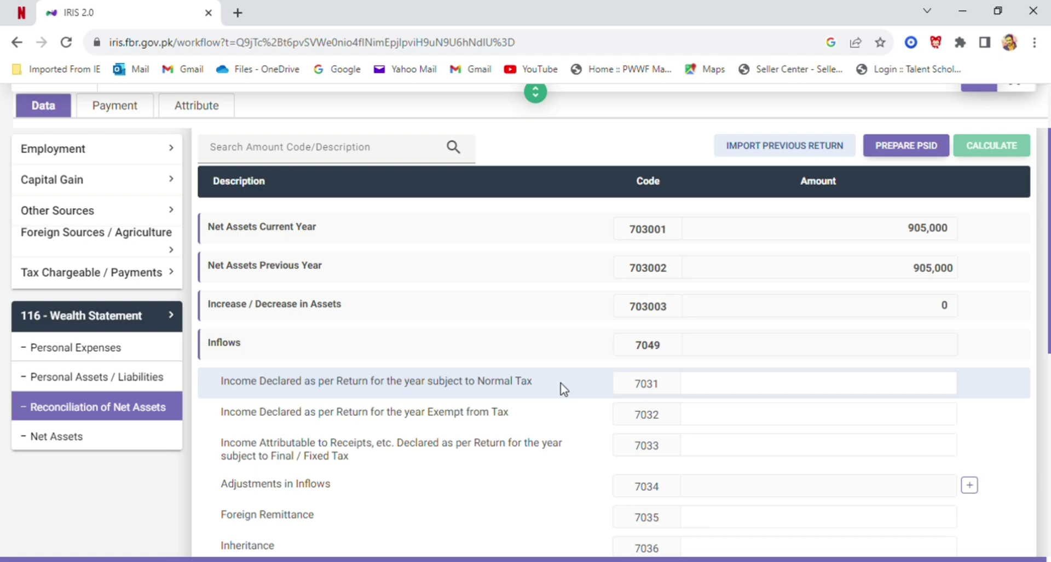
click(734, 387)
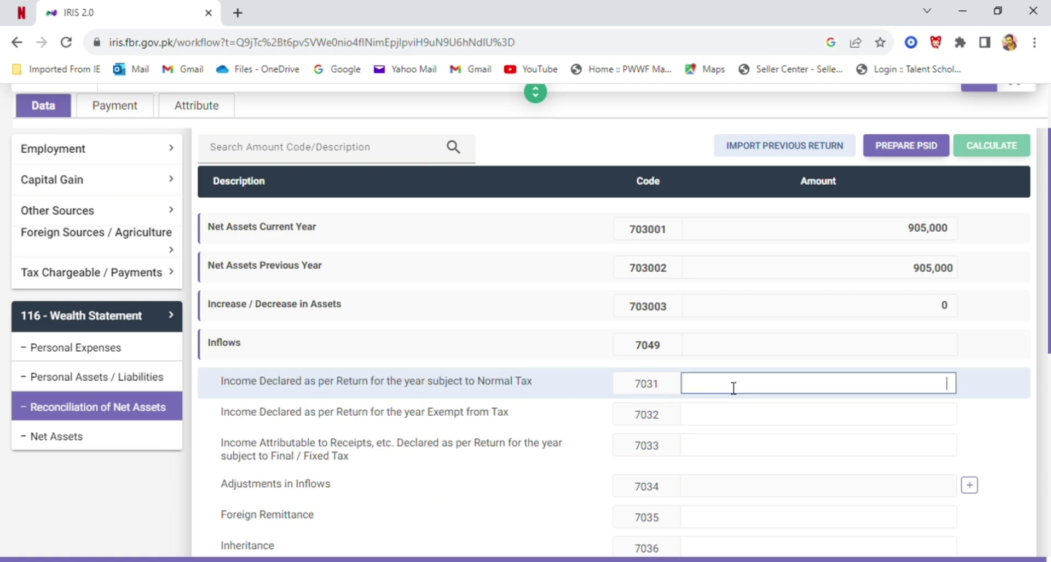
text(2,0)
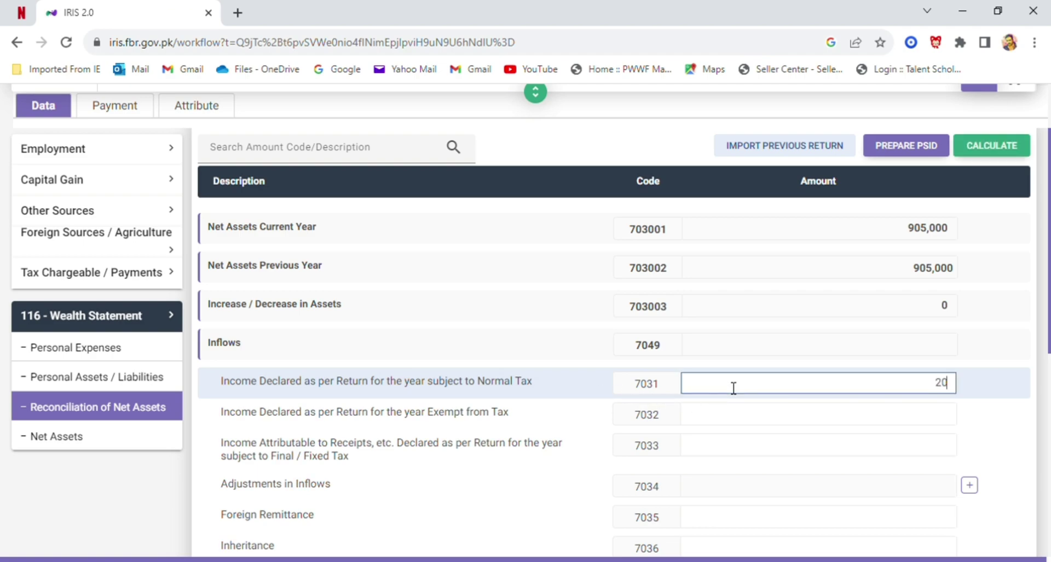
text(00,000)
click(990, 153)
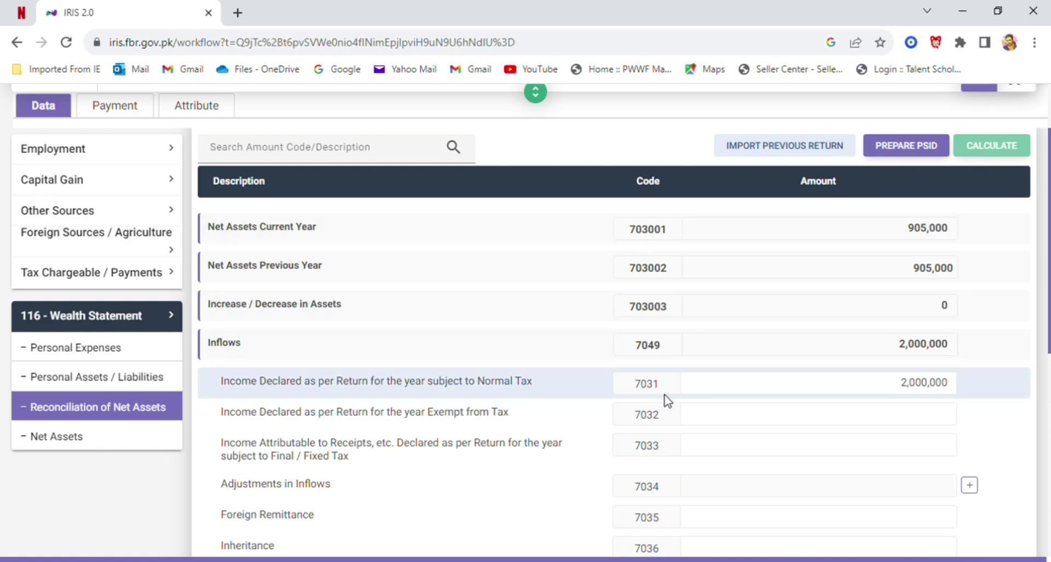
- In Personal Expenses, enter 60,000 for Rent, 115,000 for Rates / Taxes / Charge / Cess and 35,000 for Vehicle Running / Maintenance
click(91, 355)
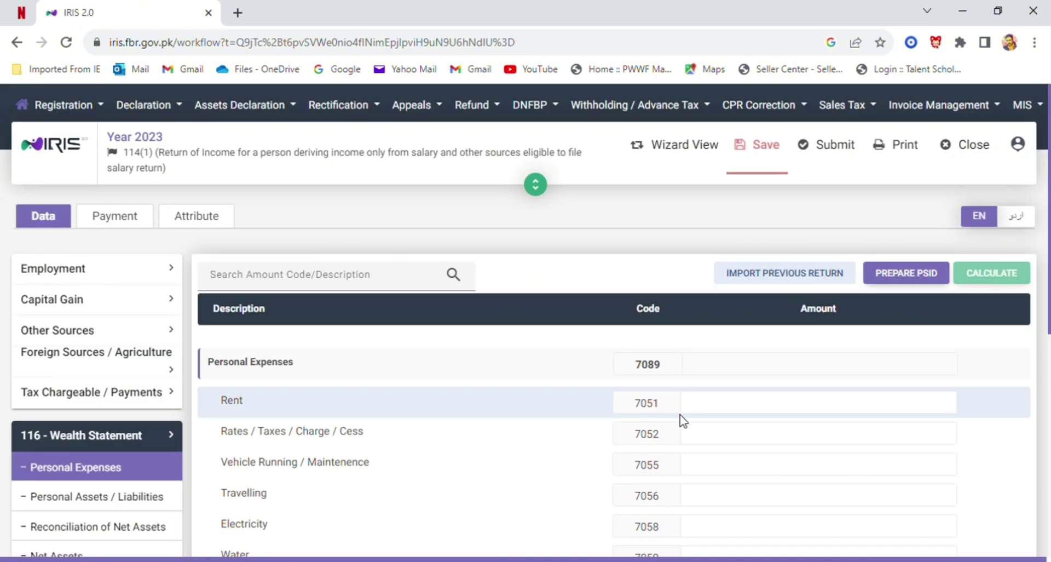
click(726, 411)
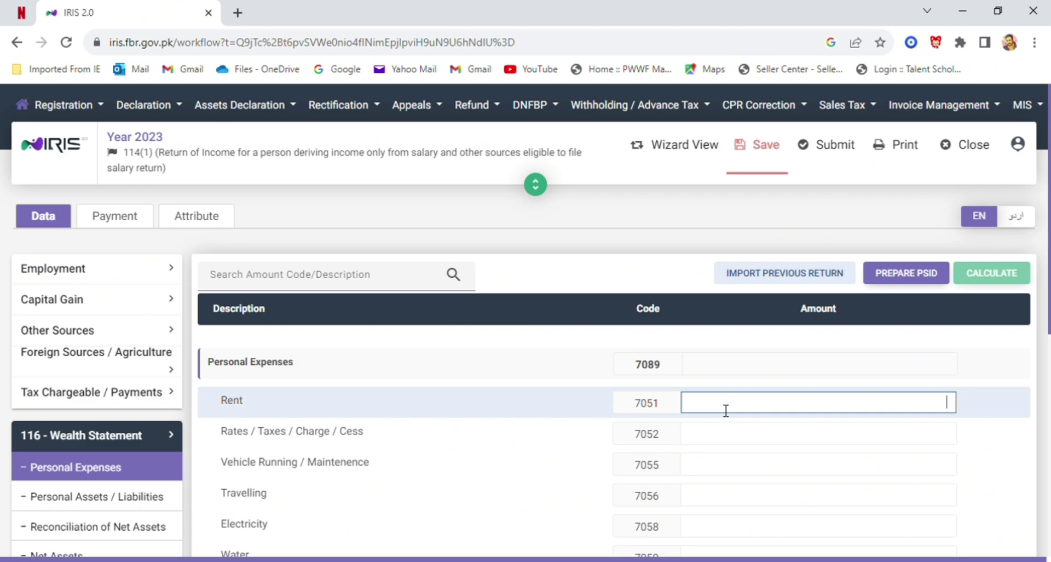
text(600000)
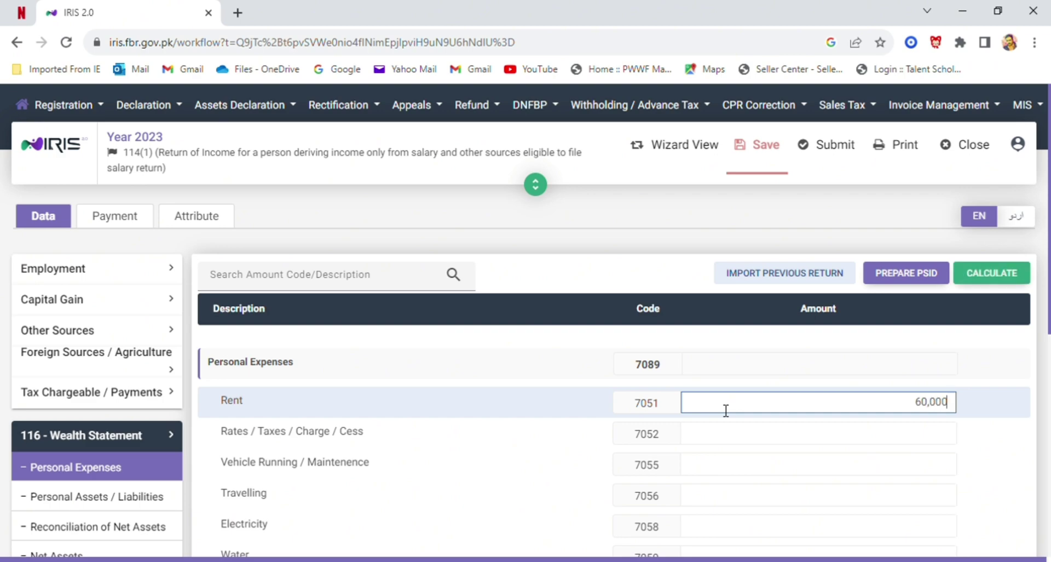
click(760, 441)
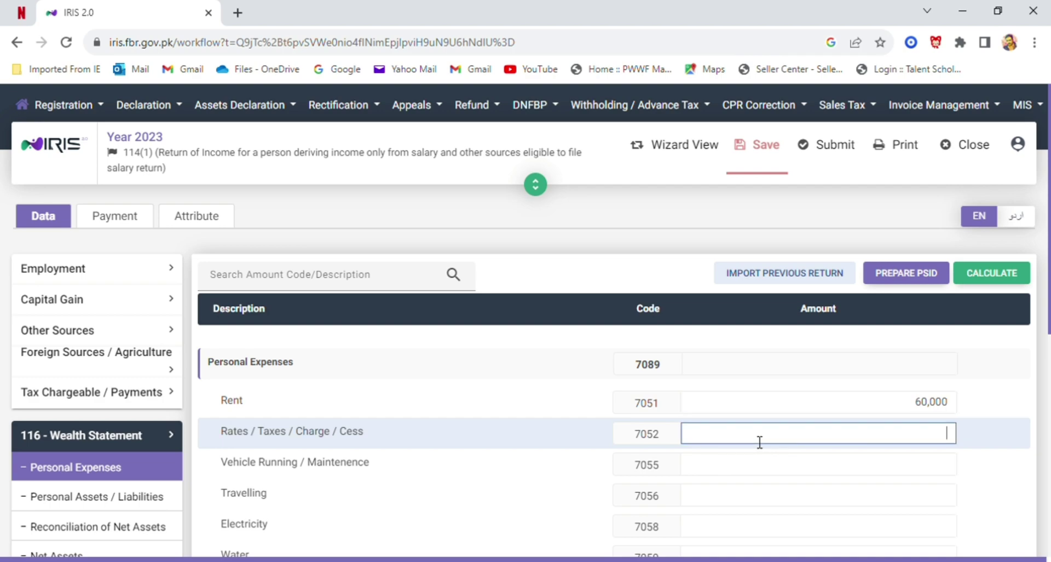
text(115,000)
click(795, 478)
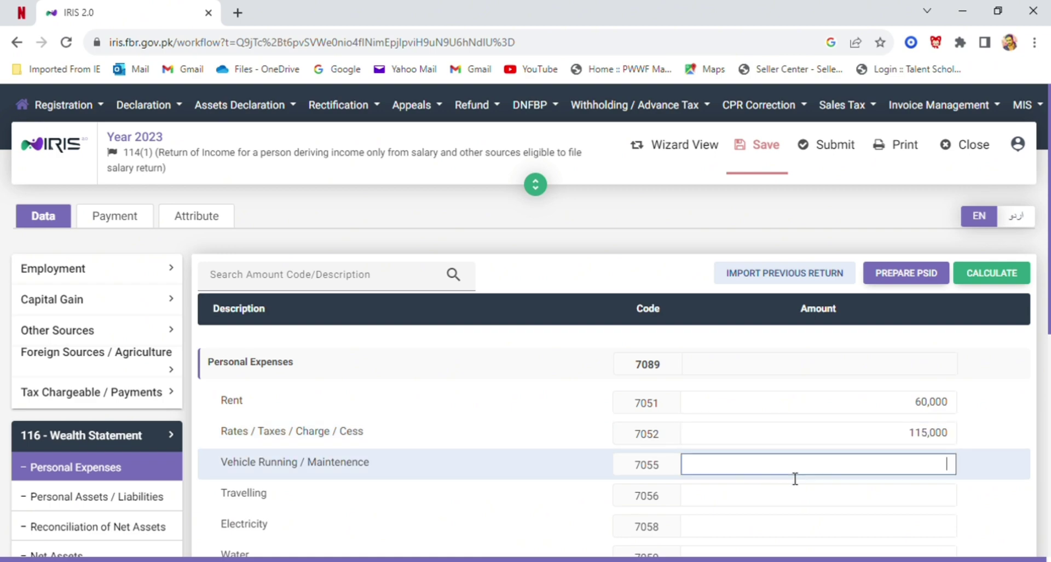
text(350000)
- Enter personal expenses of 65,000 for Travelling (code 7056) and 120,000 for Electricity (code 7058)
click(798, 495)
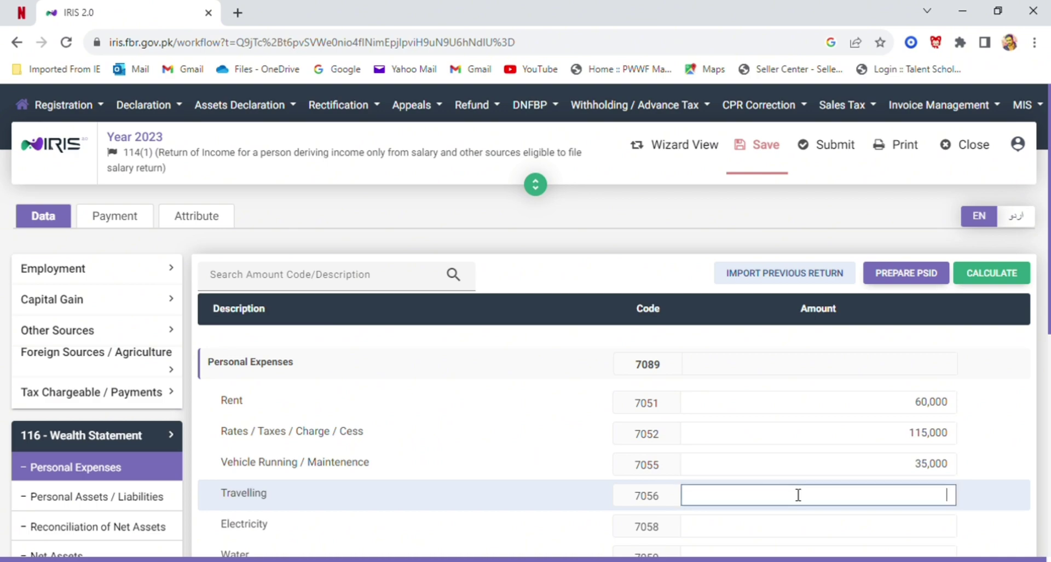
click(907, 346)
scroll(908, 347, down, 3)
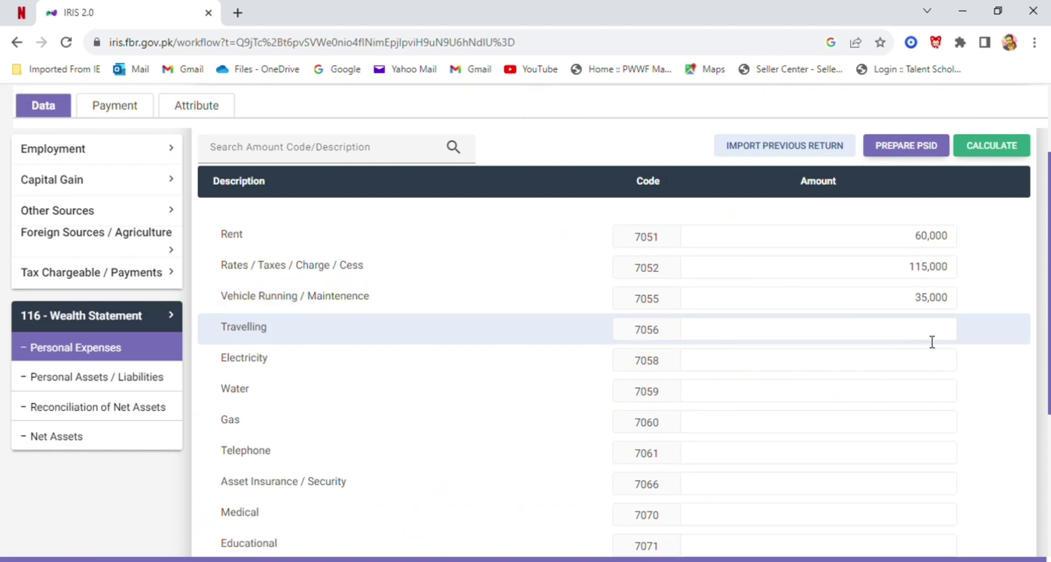
click(932, 337)
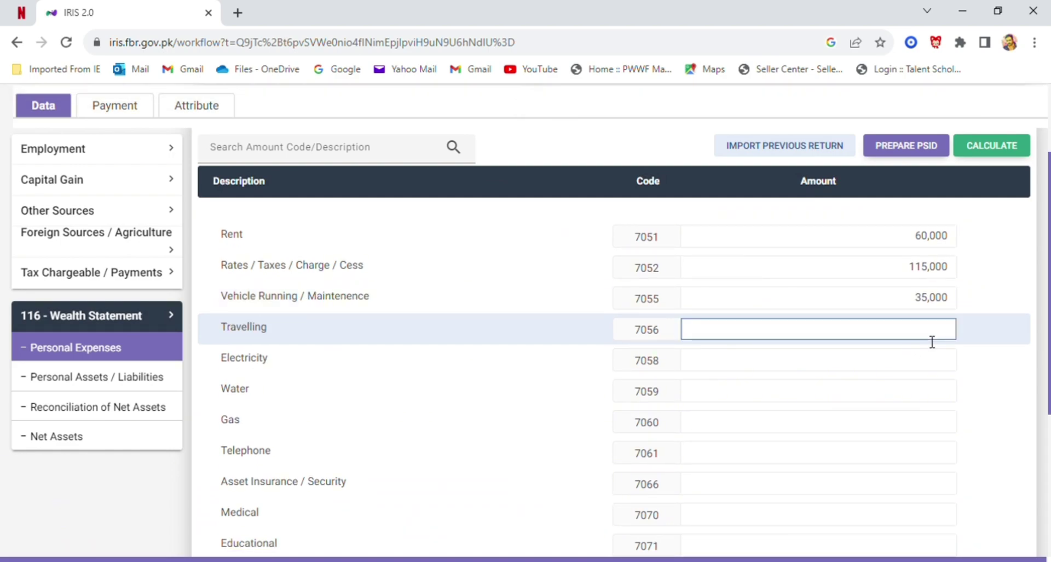
text(650000)
click(932, 370)
text(1)
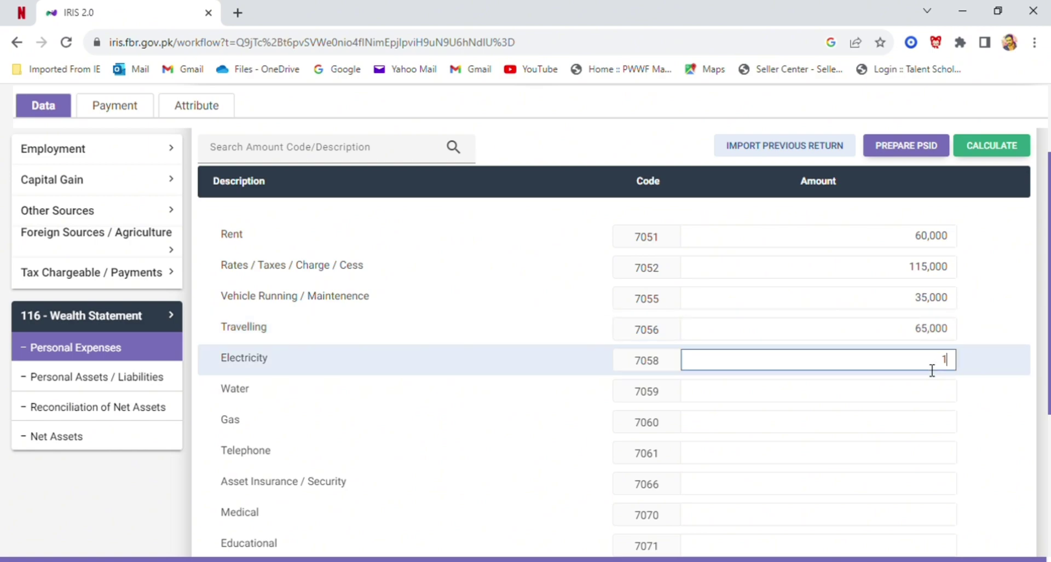
text(20,000)
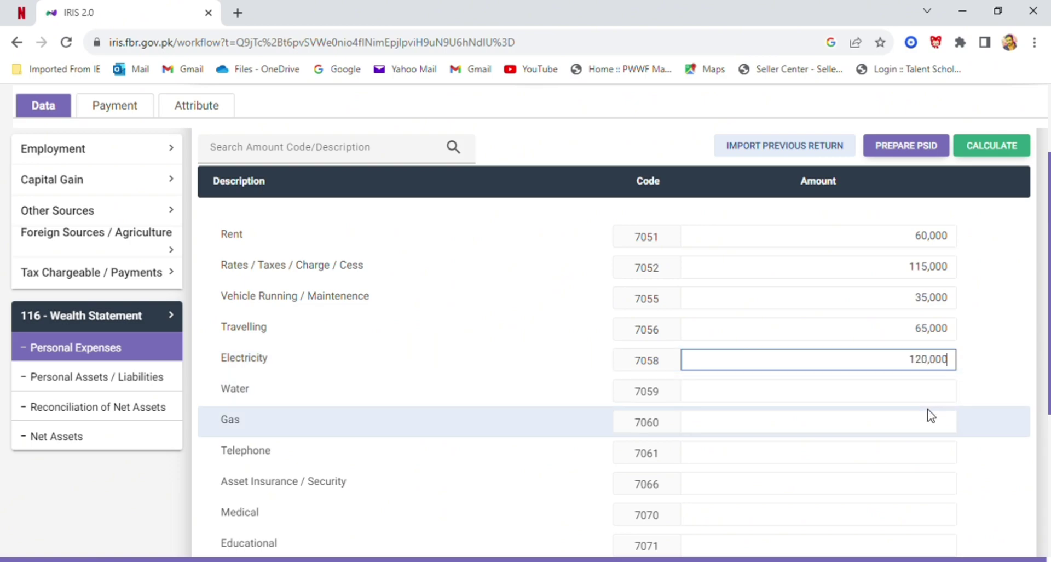
- Enter personal expenses of 6,000 for Gas (code 7060) and 46,000 for Telephone (code 7061)
click(933, 428)
text(6)
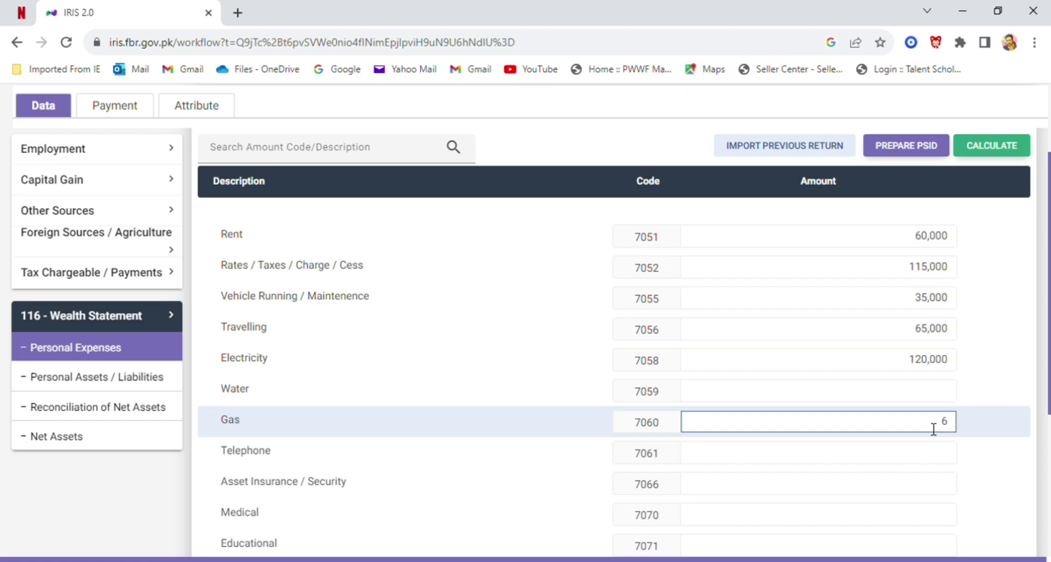
text(,000)
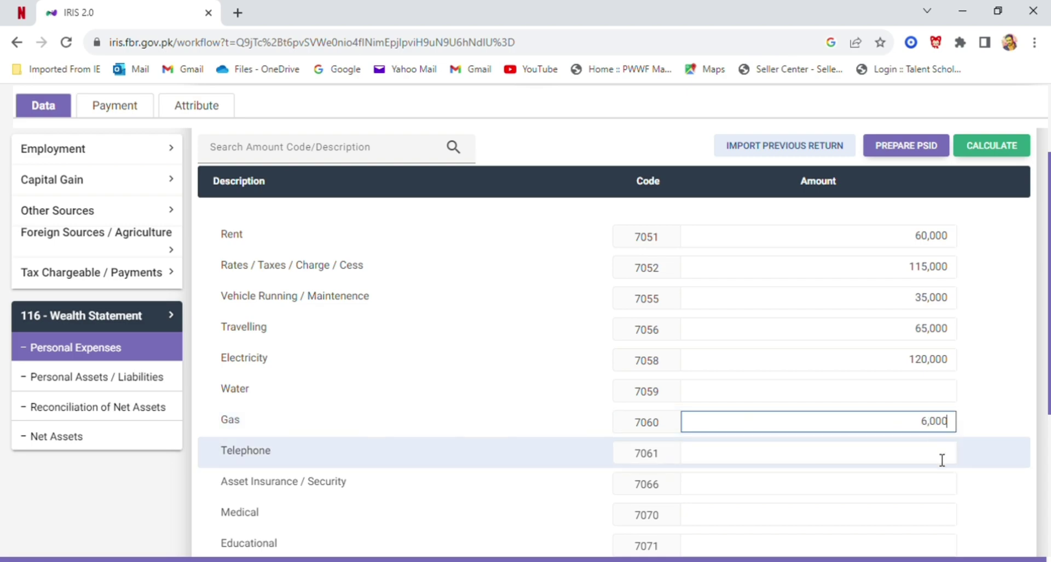
click(942, 460)
text(4)
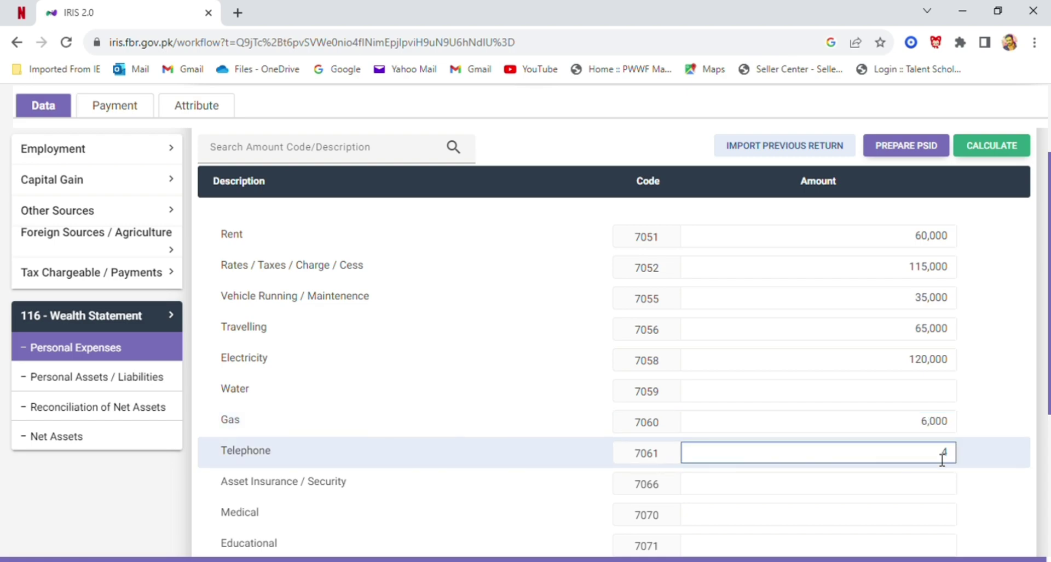
text(6,000)
- Enter personal expenses of 250,000 for Medical (code 7070) and 450,000 for Educational (code 7071)
click(938, 521)
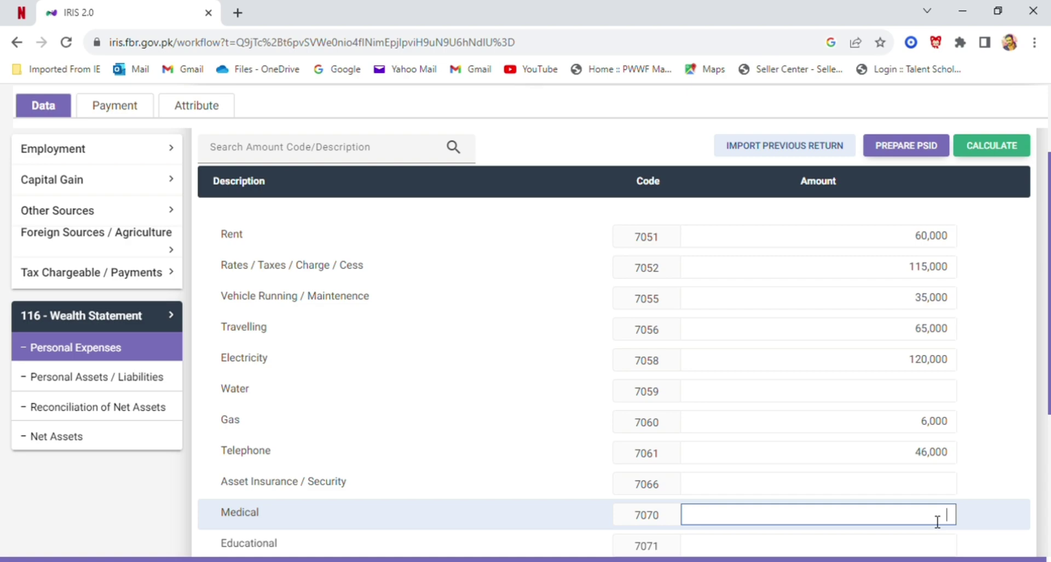
text(250,000)
click(900, 550)
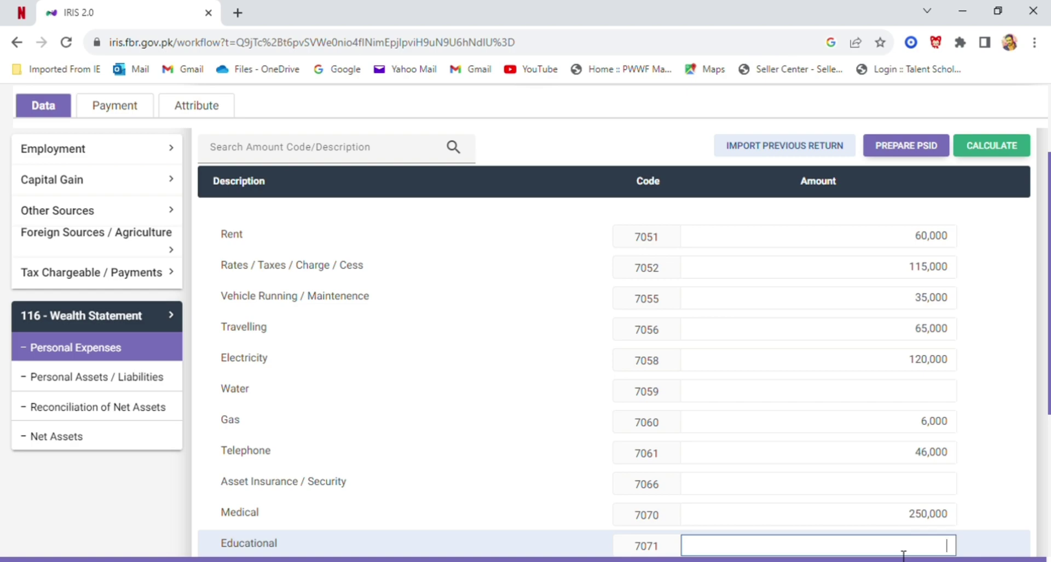
text(4,500,000)
key(BackSpace)
click(904, 561)
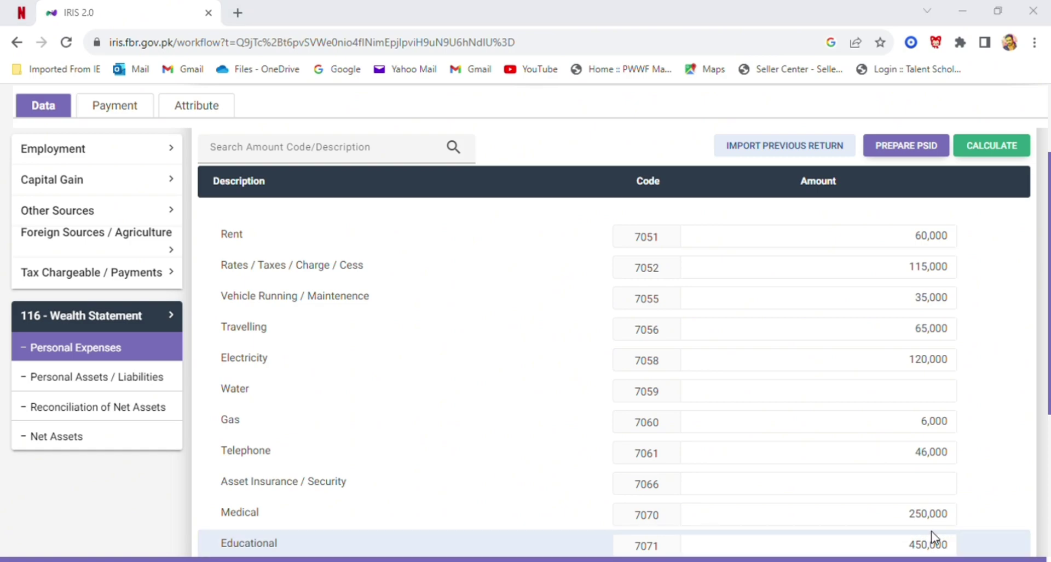
click(850, 213)
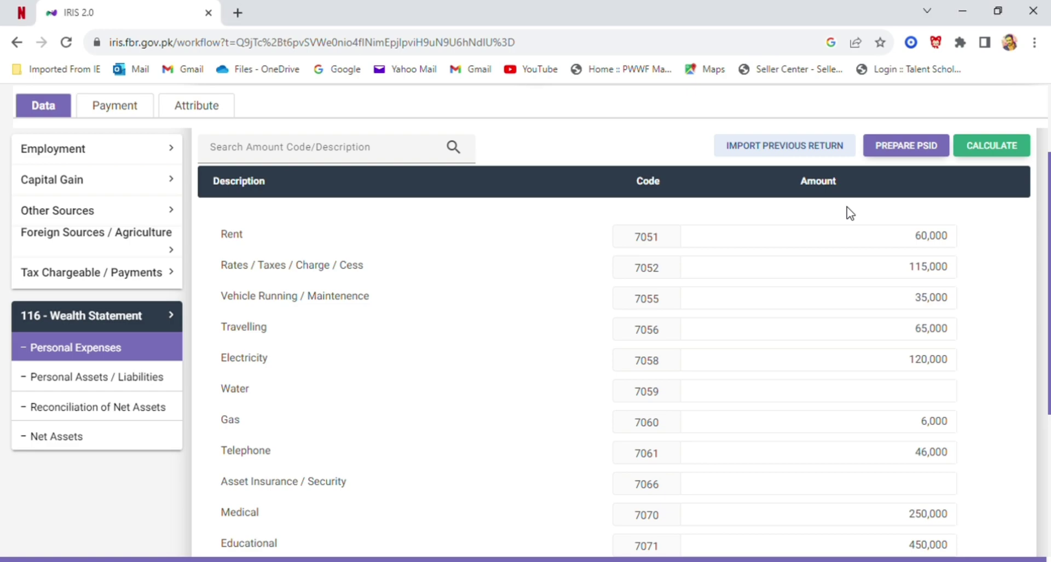
- Enter 55,000 for Functions / Gatherings, 700,000 for Other Personal / Household Expenses and 0 for Contribution in Expenses by Family Members
scroll(850, 213, down, 5)
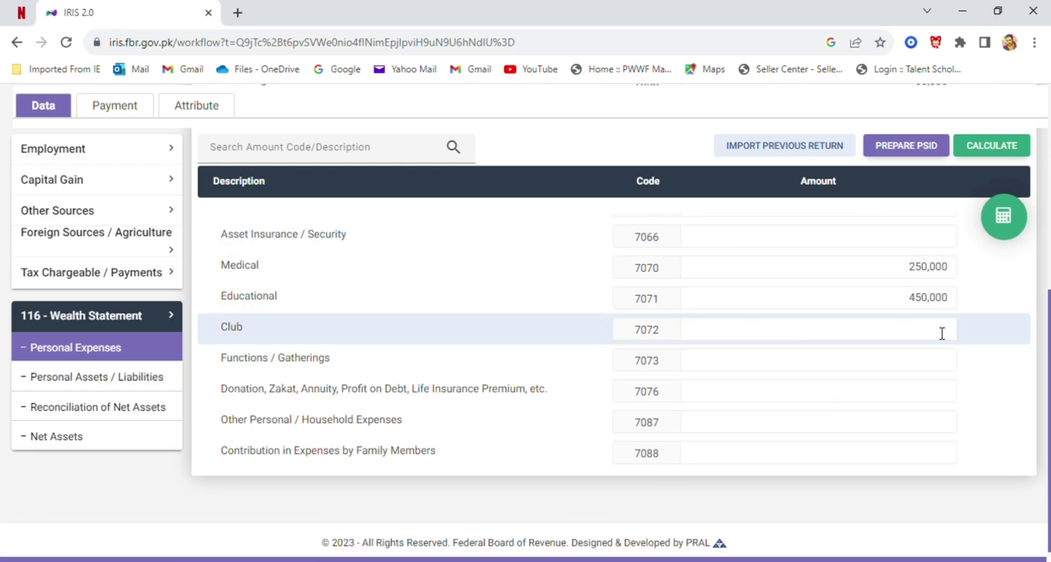
click(934, 361)
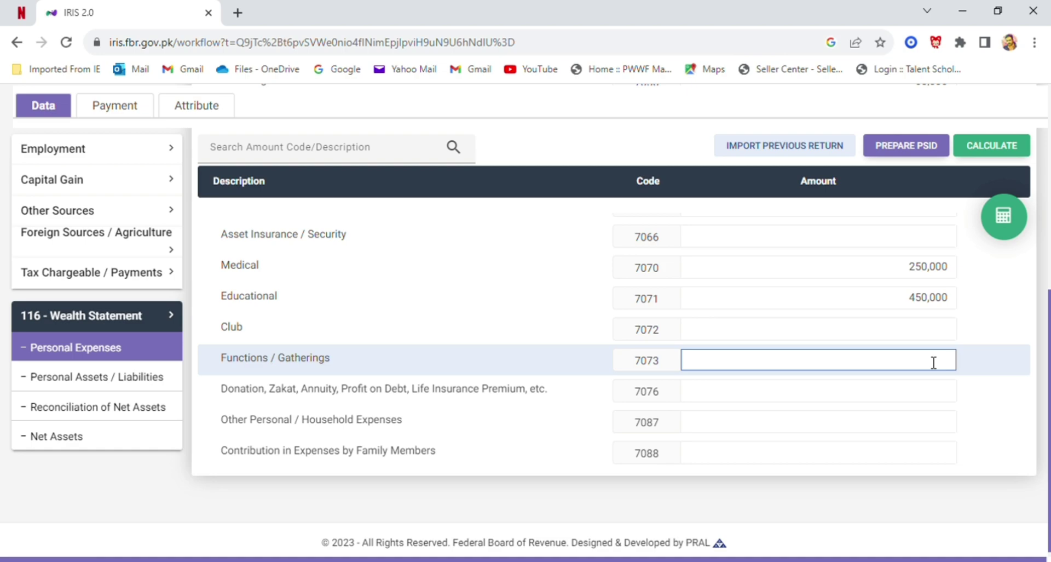
text(550000)
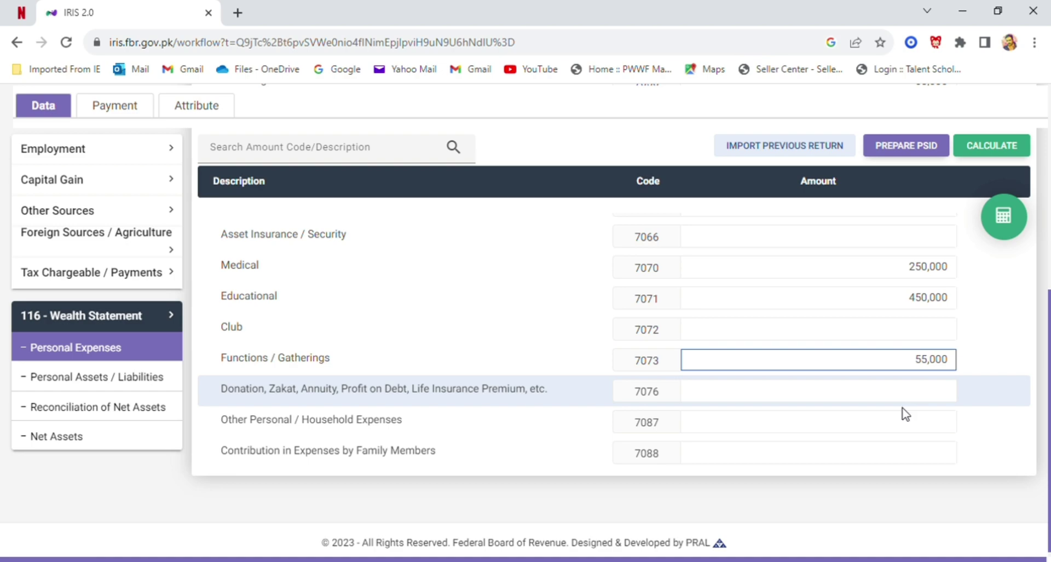
click(904, 421)
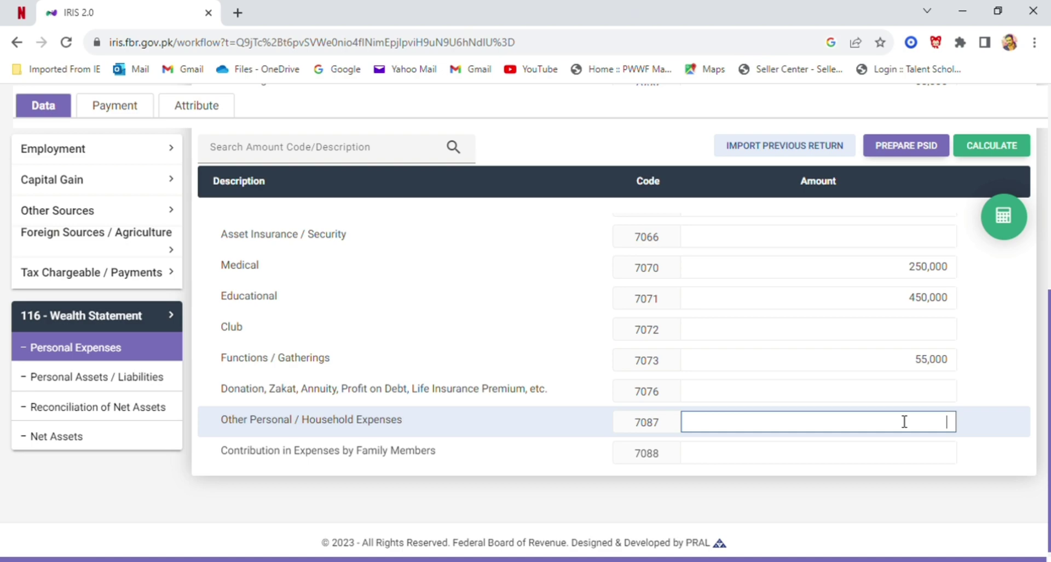
text(700,000)
click(856, 462)
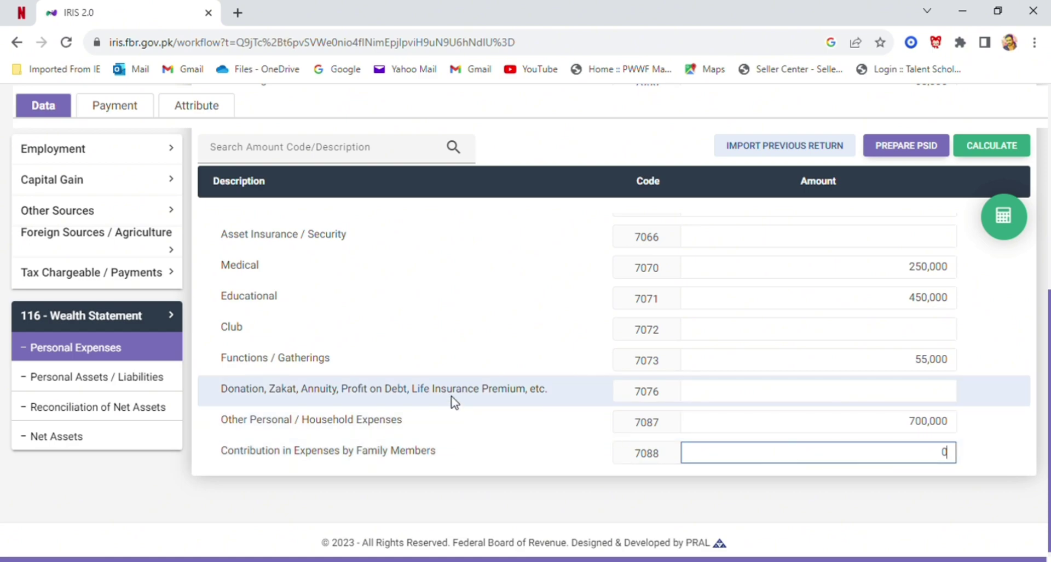
- Check the inflows, outflows and Unreconciled Amount in Reconciliation of Net Assets
click(93, 408)
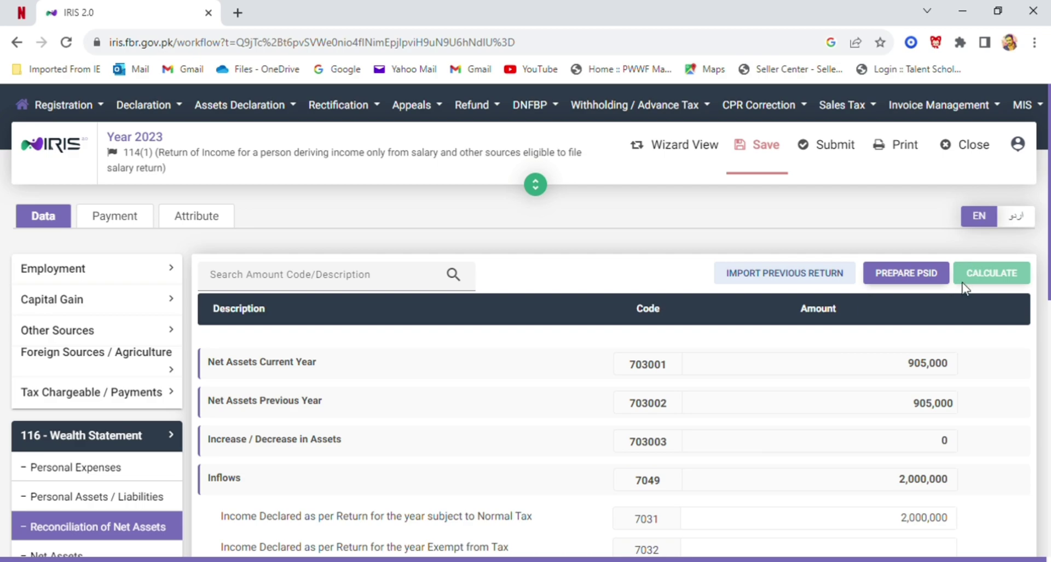
scroll(941, 327, down, 5)
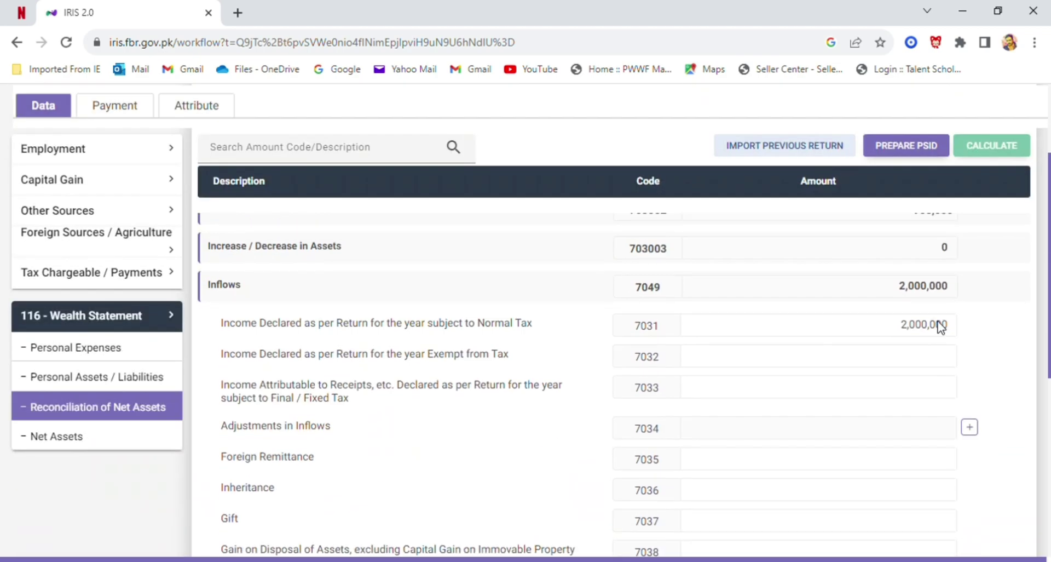
scroll(941, 326, down, 4)
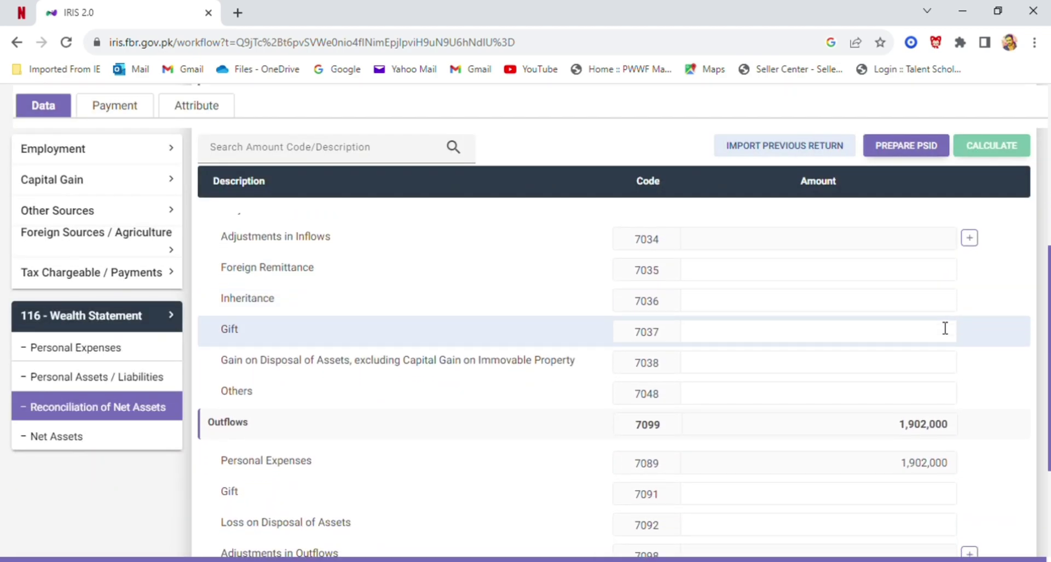
scroll(941, 327, down, 1)
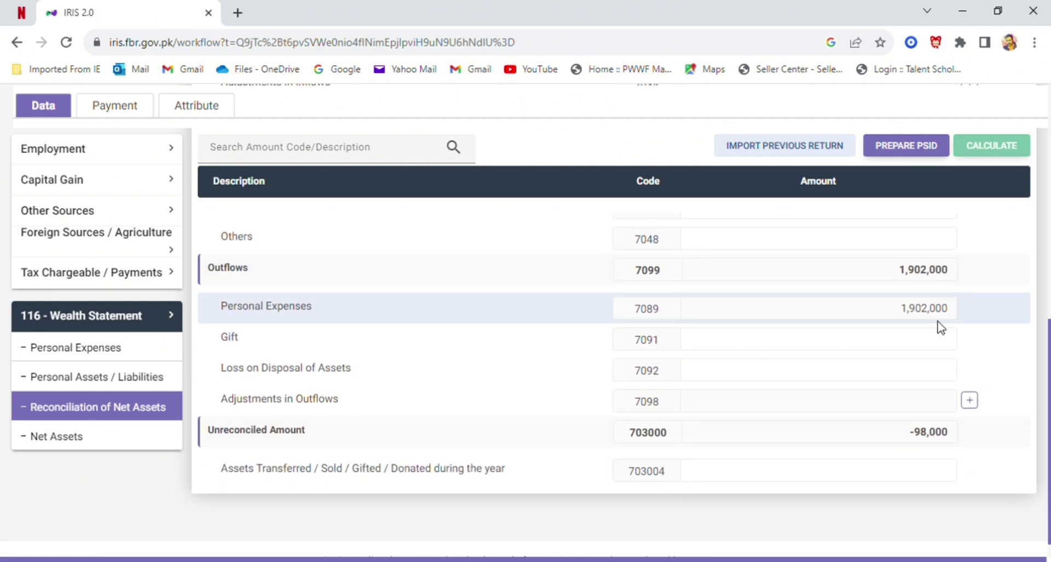
scroll(941, 327, down, 1)
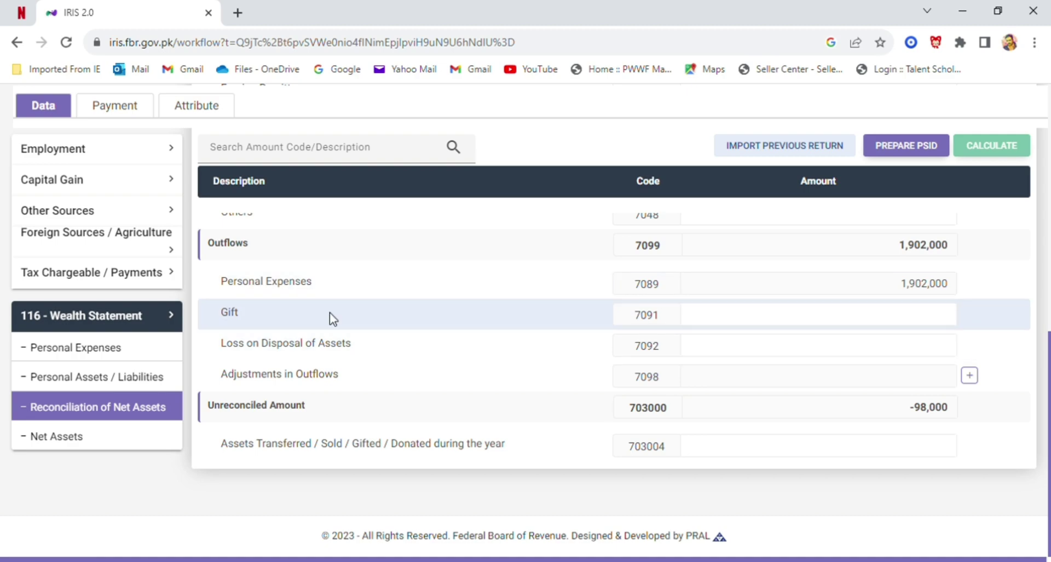
- In Personal Assets / Liabilities, set Cash (Non-Business) (code 7012) to 448,000 and recalculate
click(65, 378)
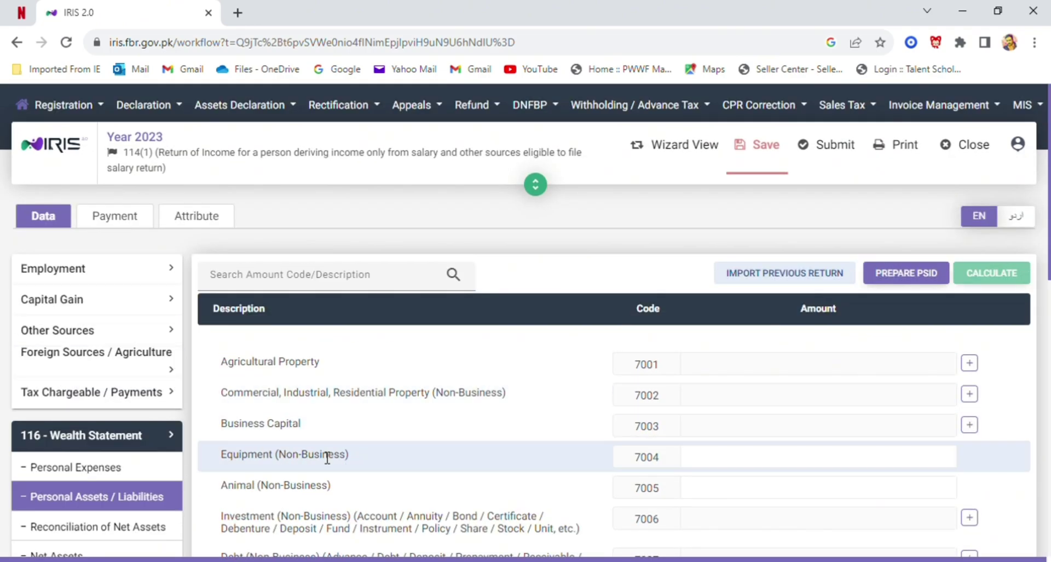
scroll(327, 458, down, 3)
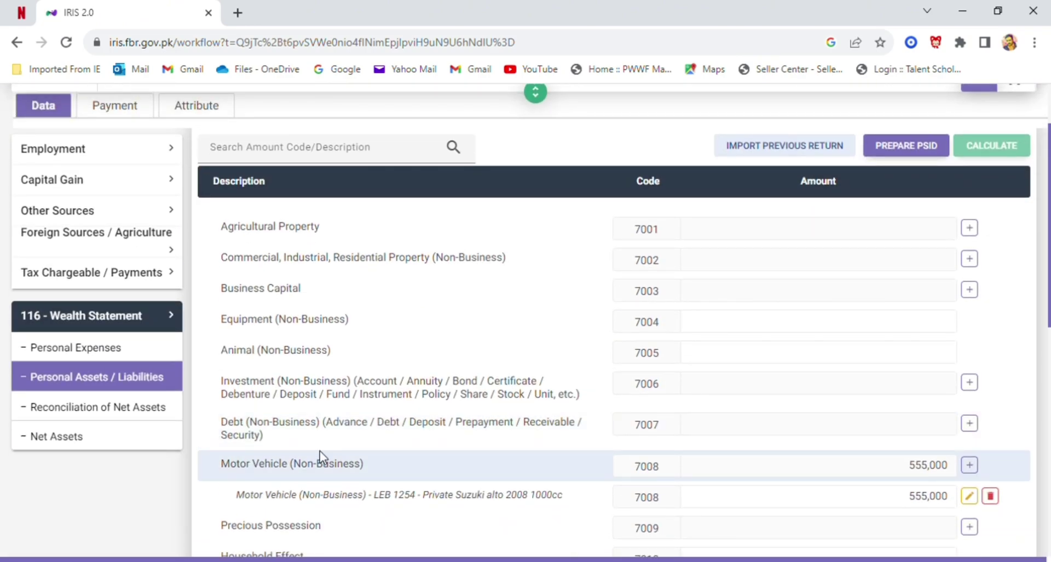
scroll(323, 458, down, 5)
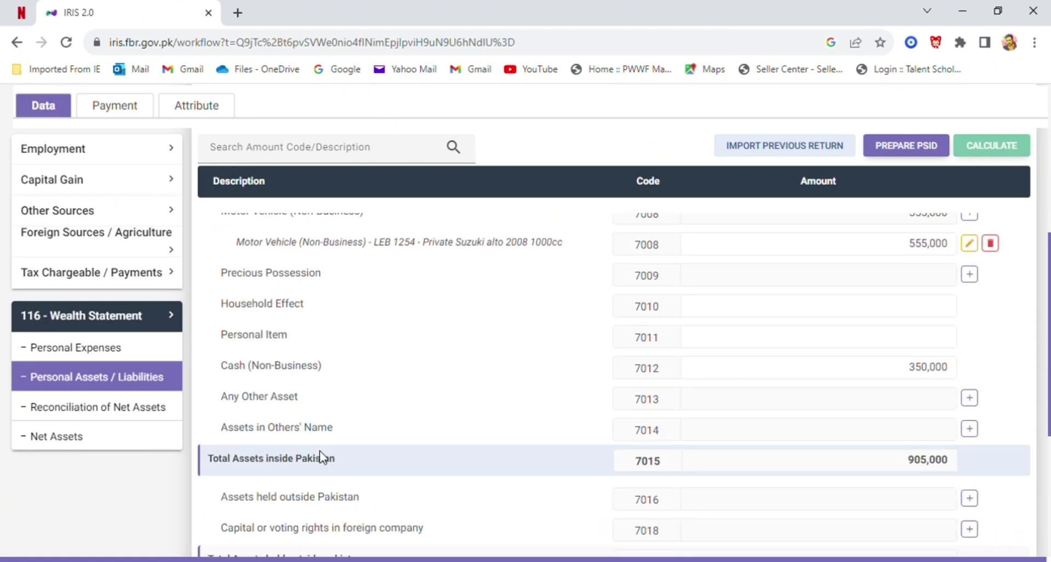
scroll(324, 457, down, 3)
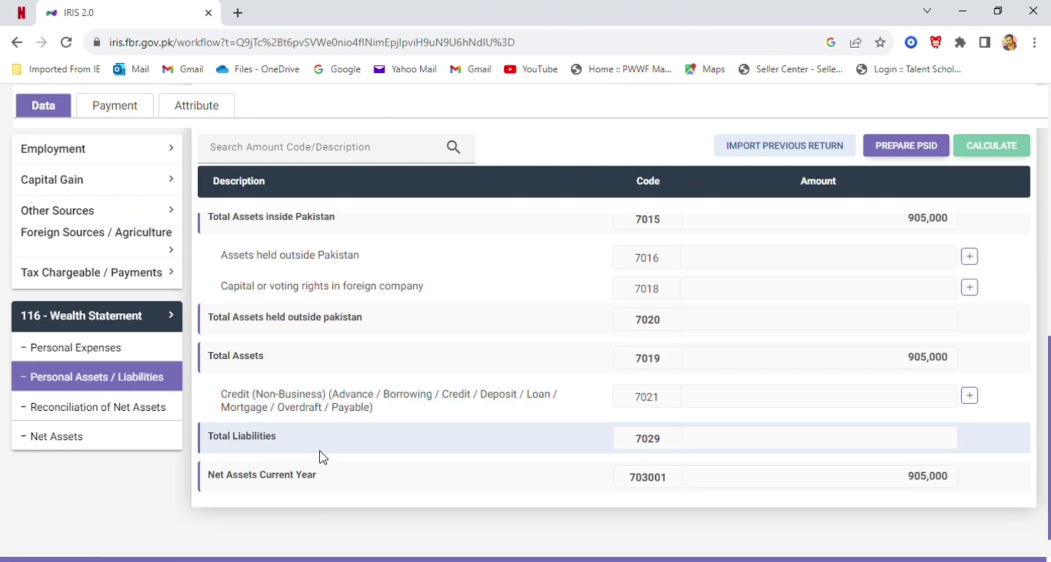
scroll(323, 457, down, 1)
scroll(323, 458, up, 3)
scroll(323, 457, up, 1)
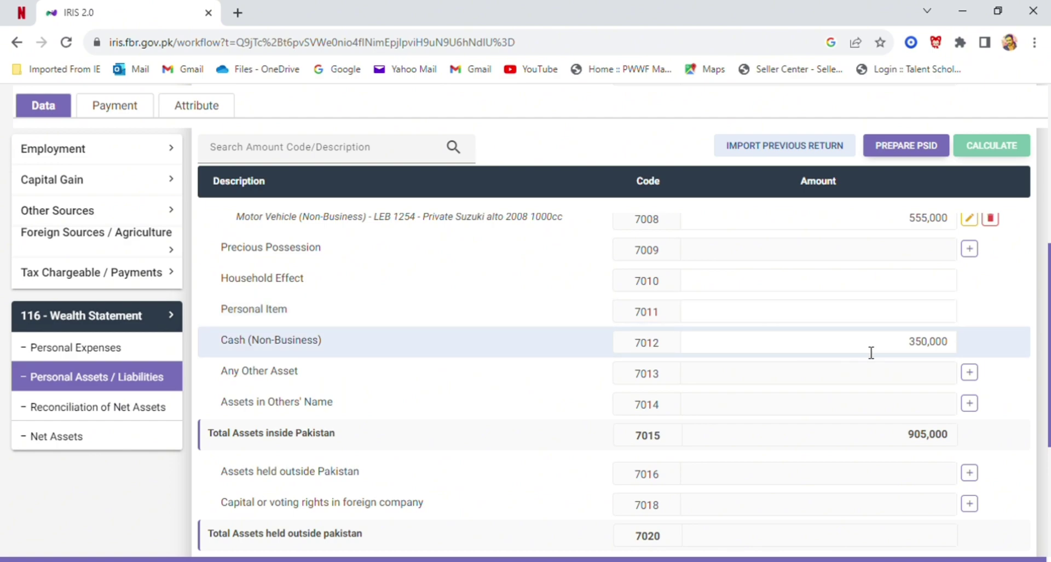
click(930, 348)
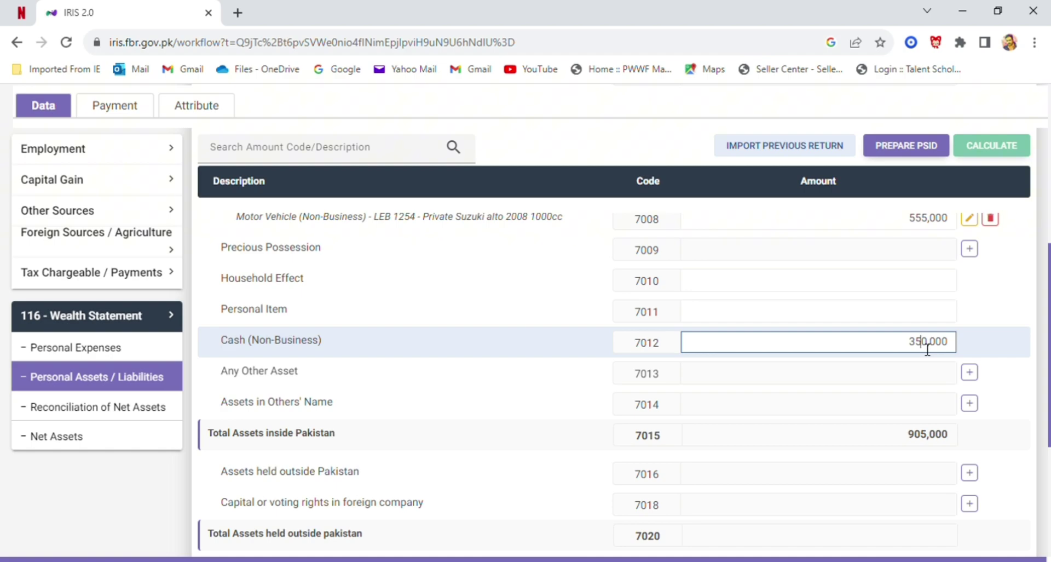
key(BackSpace)
key(BackSpace)
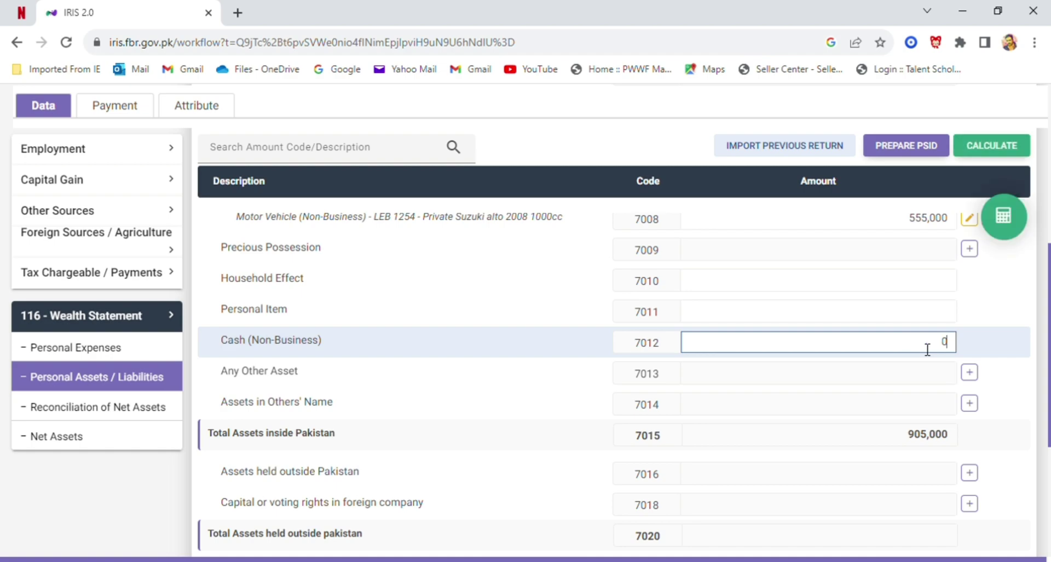
key(BackSpace)
text(448,000)
click(1000, 148)
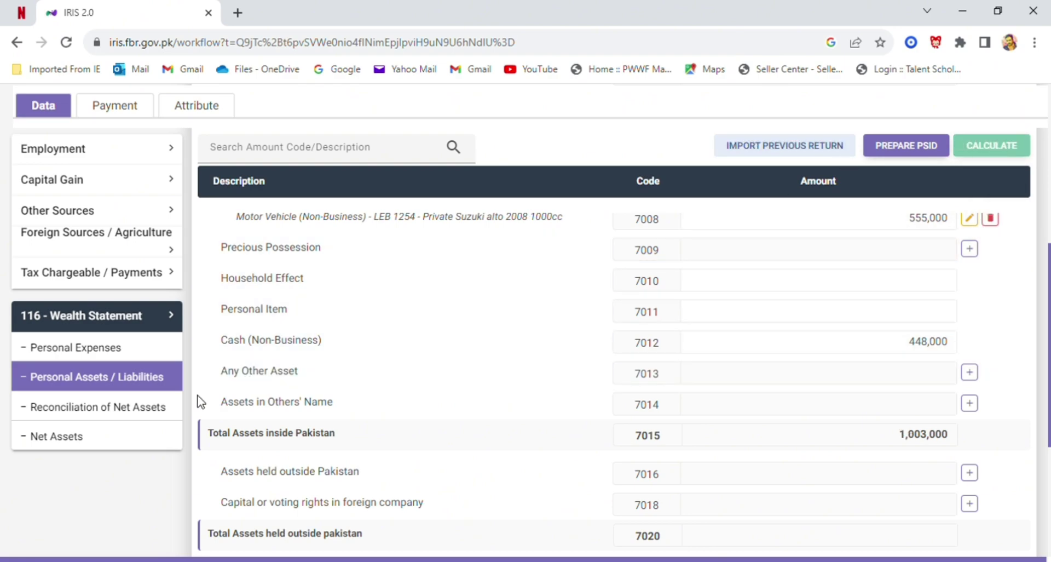
- Check the net assets, inflows, outflows and Unreconciled Amount in Reconciliation of Net Assets after the cash change
click(159, 407)
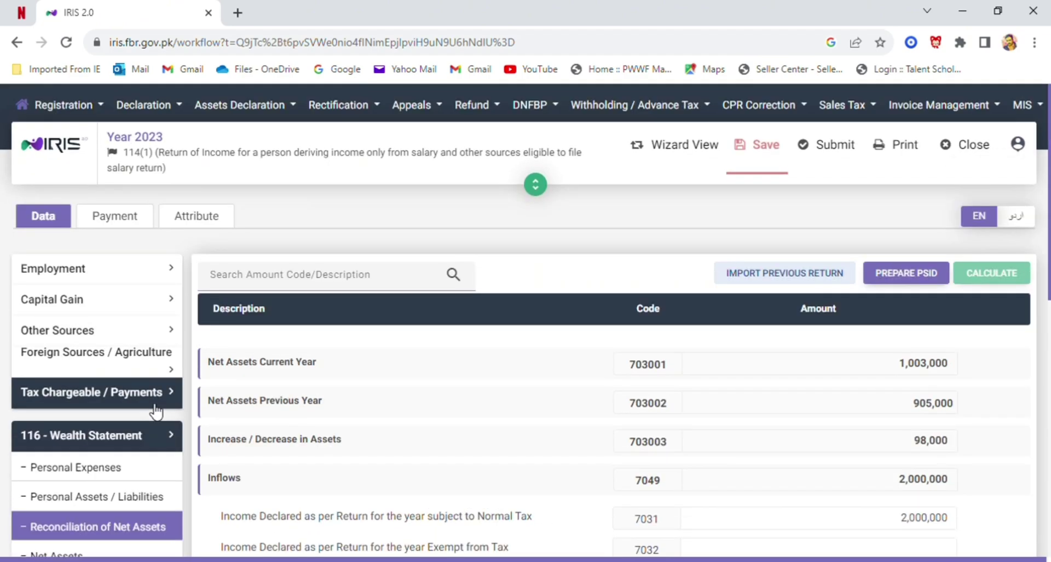
scroll(605, 452, down, 1)
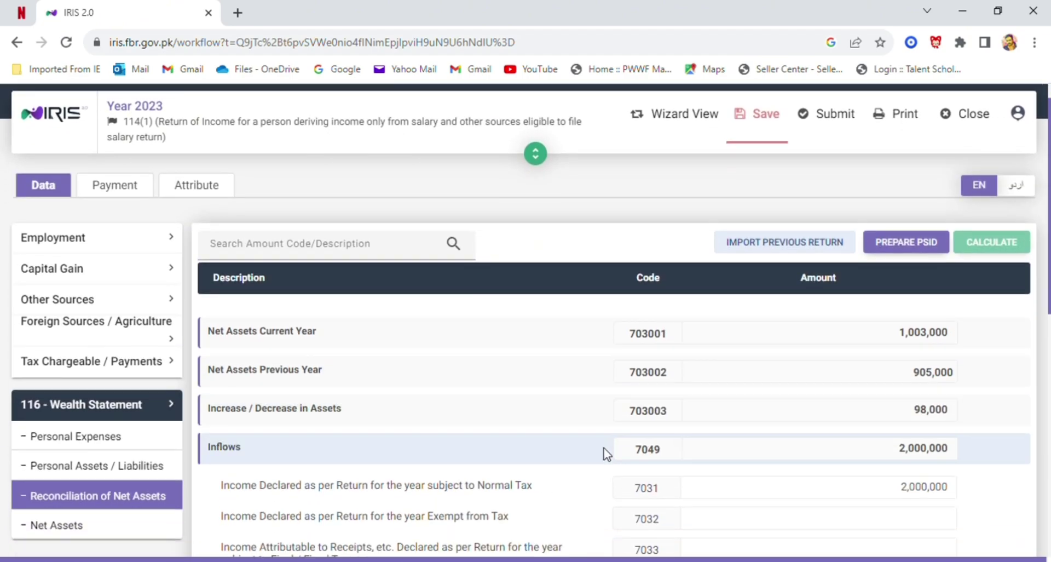
scroll(605, 452, down, 8)
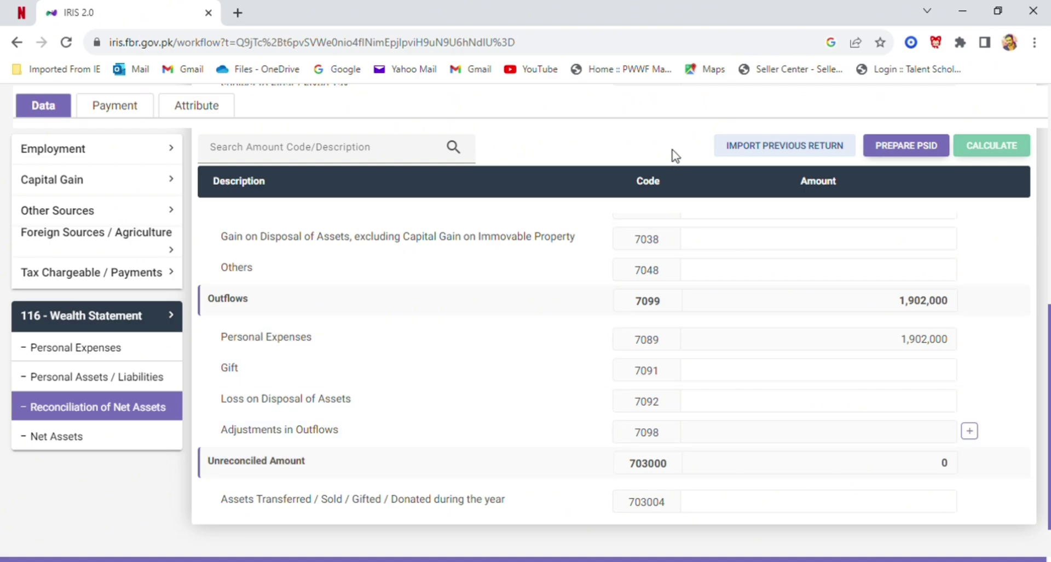
scroll(675, 156, up, 10)
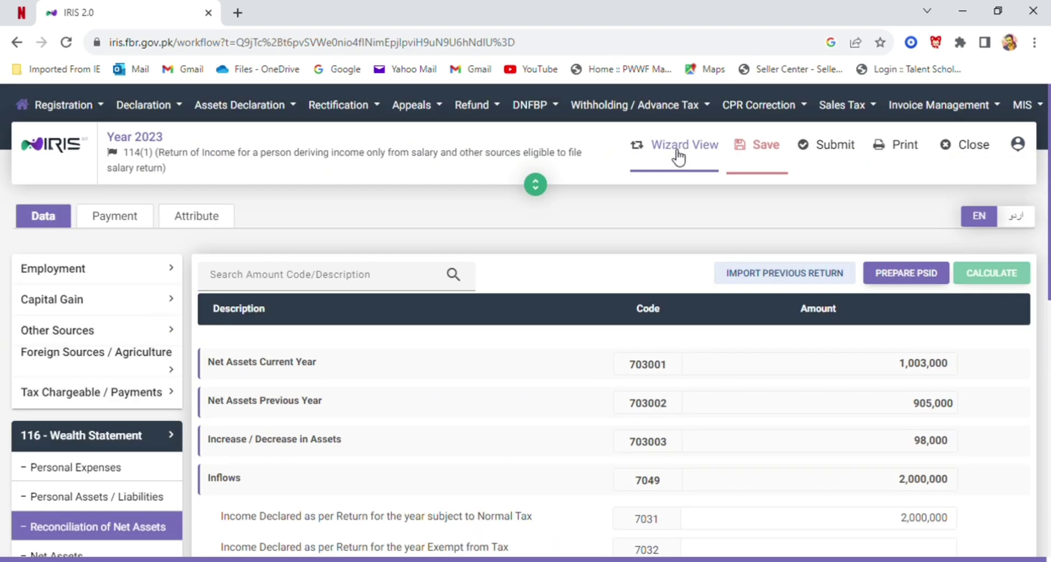
- Save the 2023 return with its wealth statement and try to submit it
click(765, 157)
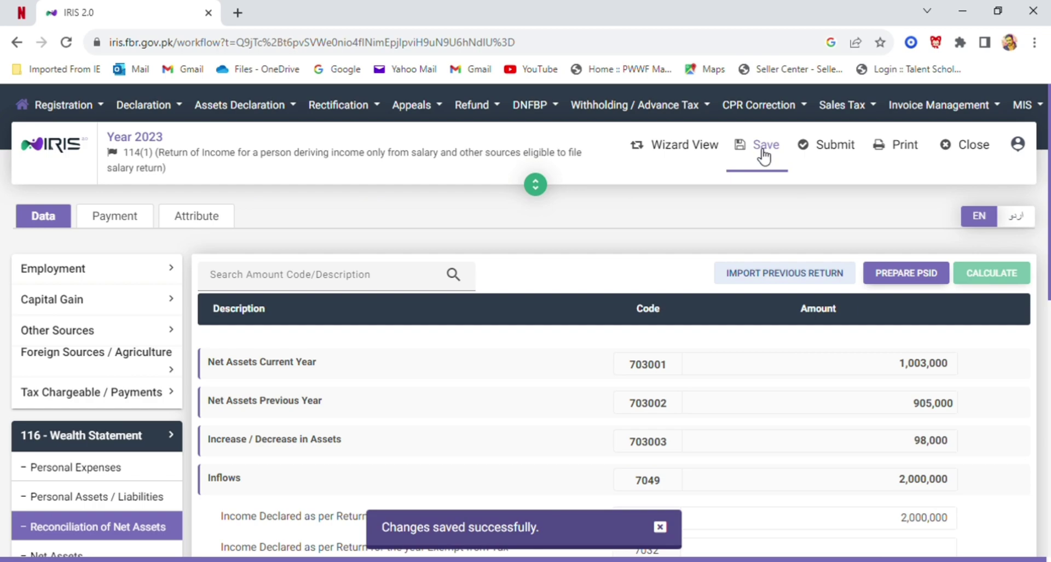
click(826, 159)
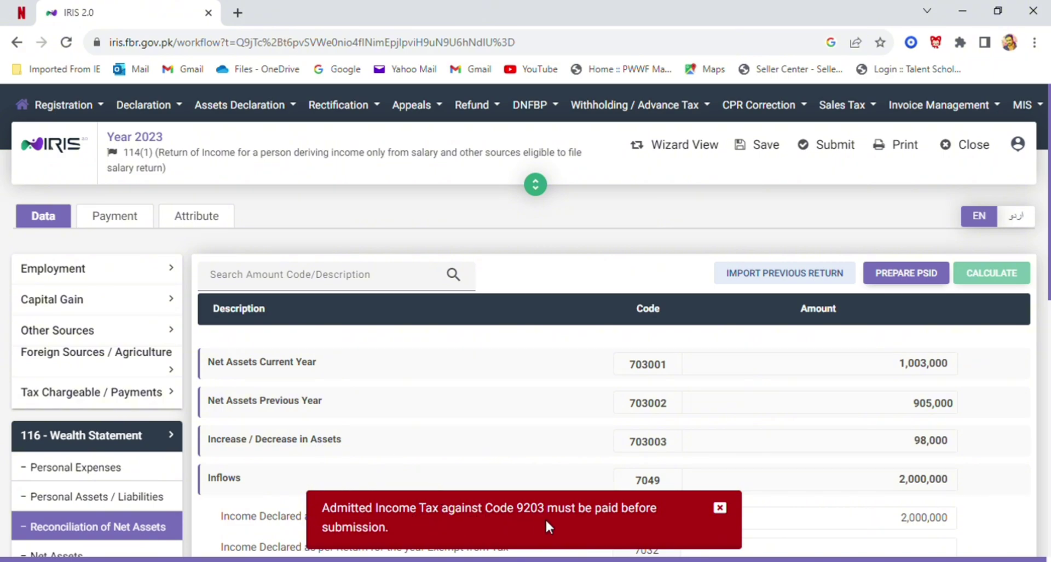
click(389, 525)
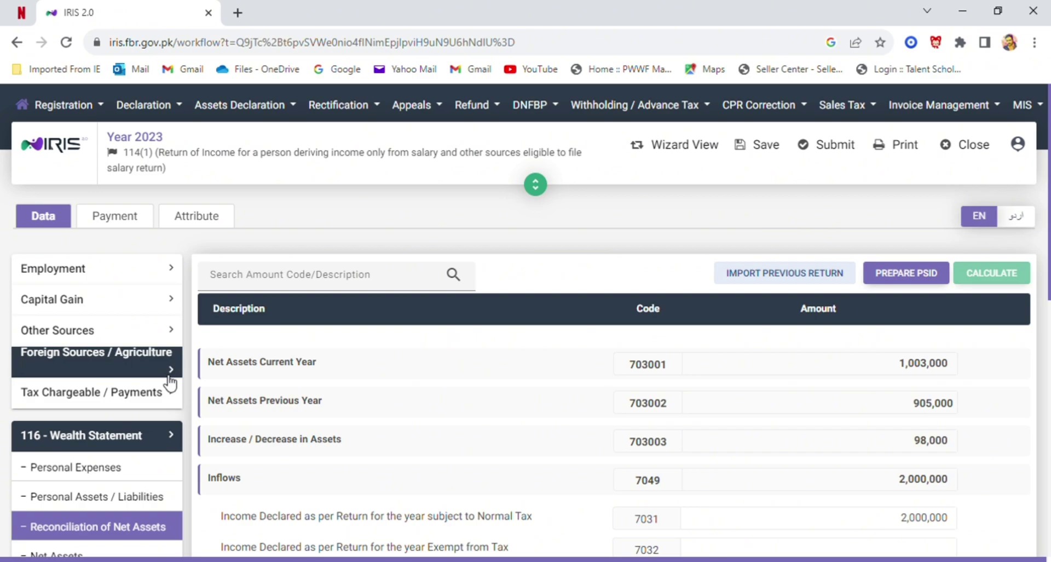
- Review the Adjustable Tax entries under Tax Chargeable / Payments, from Salary of Employees u/s 149 through the vehicle, utility and property items
click(156, 401)
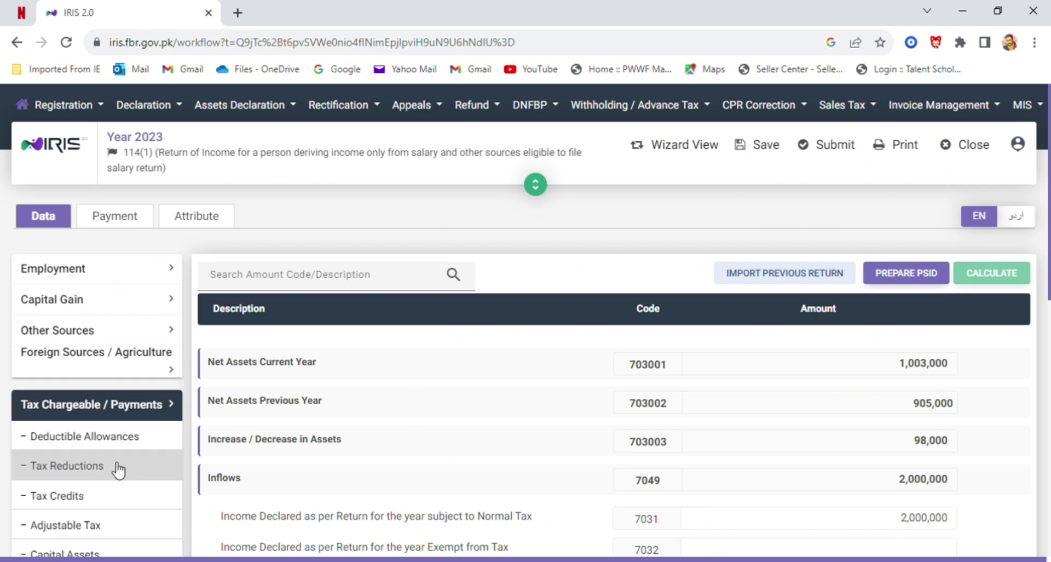
click(103, 533)
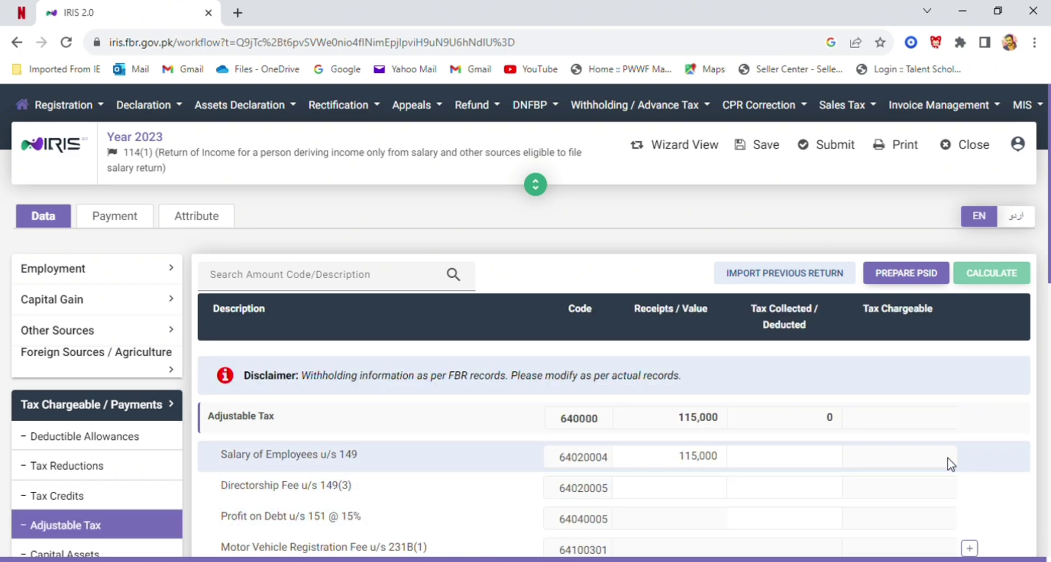
scroll(951, 465, down, 2)
scroll(952, 464, down, 5)
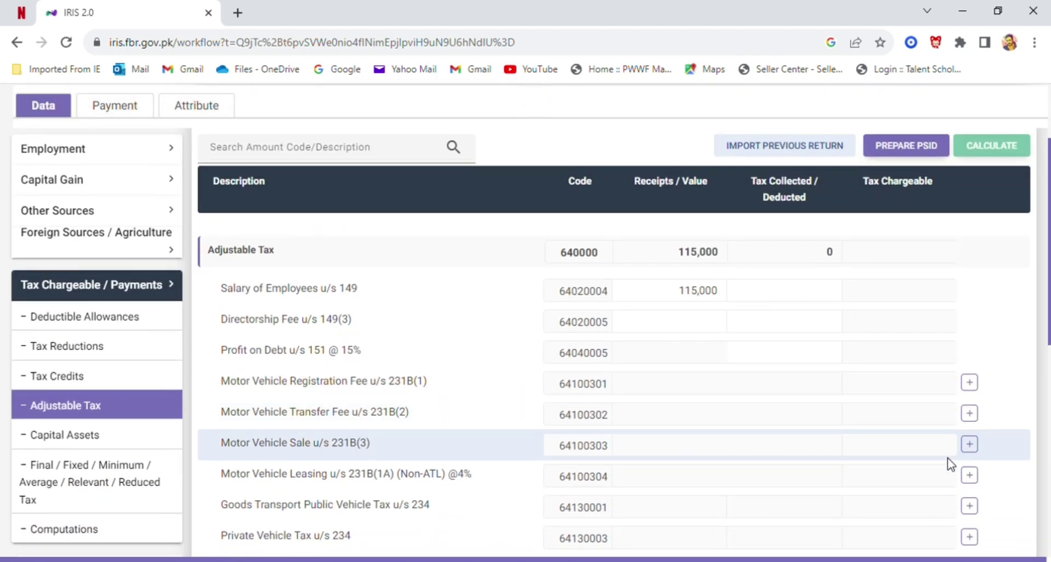
scroll(951, 464, down, 2)
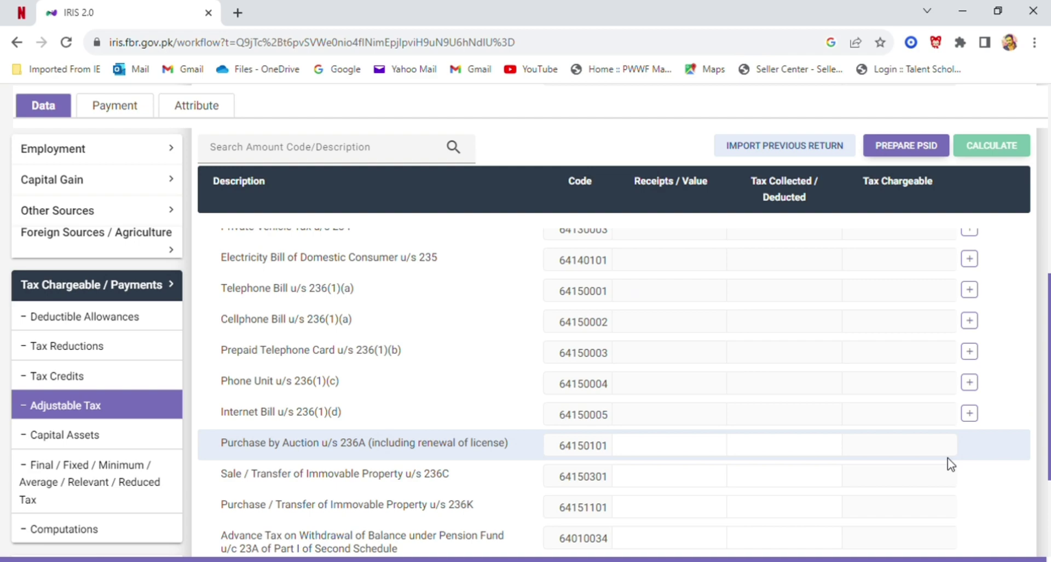
scroll(951, 464, up, 10)
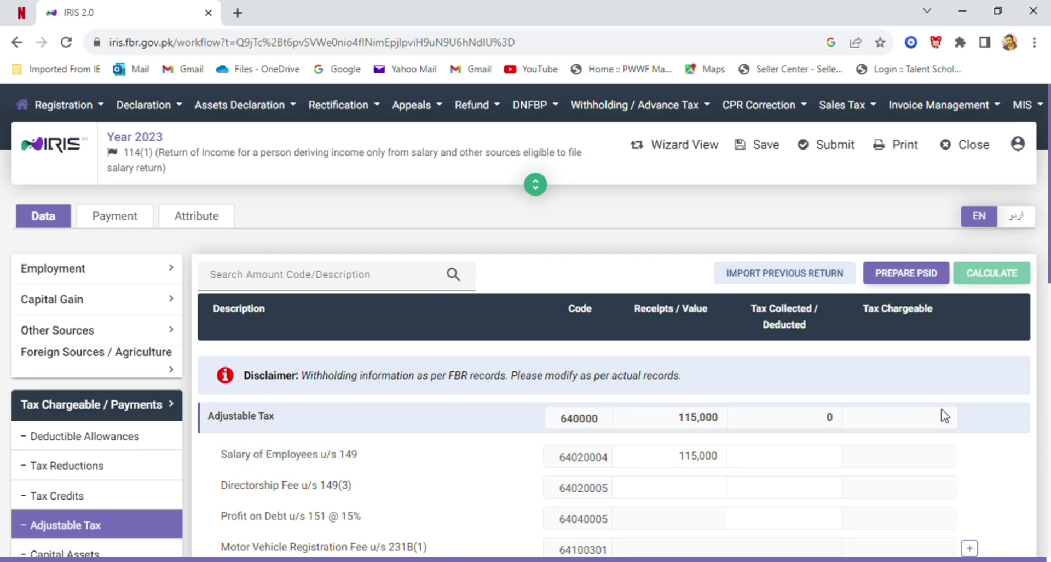
- Try again to submit the 2023 return from the Adjustable Tax section
click(846, 147)
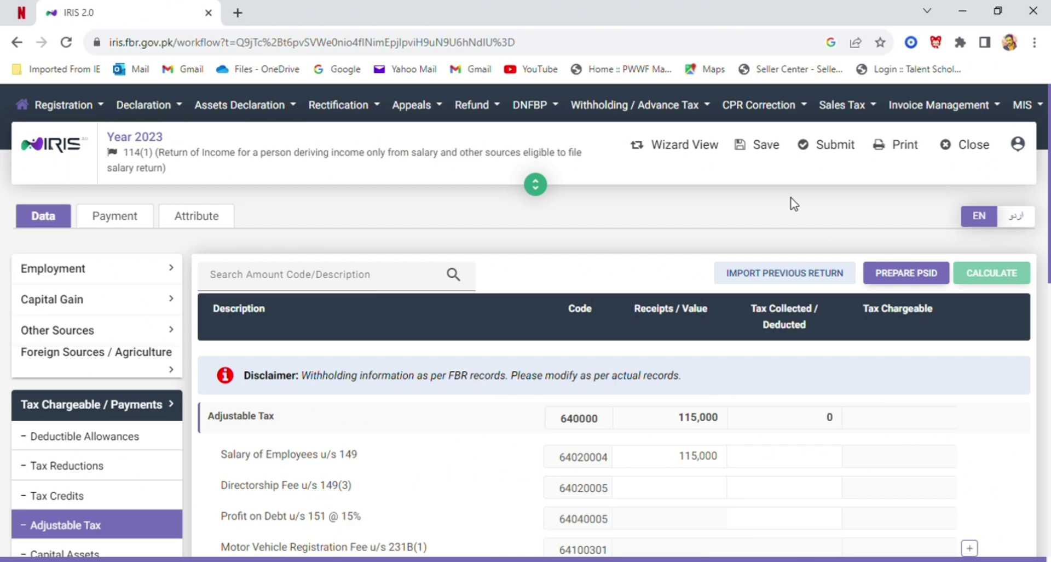
double_click(794, 204)
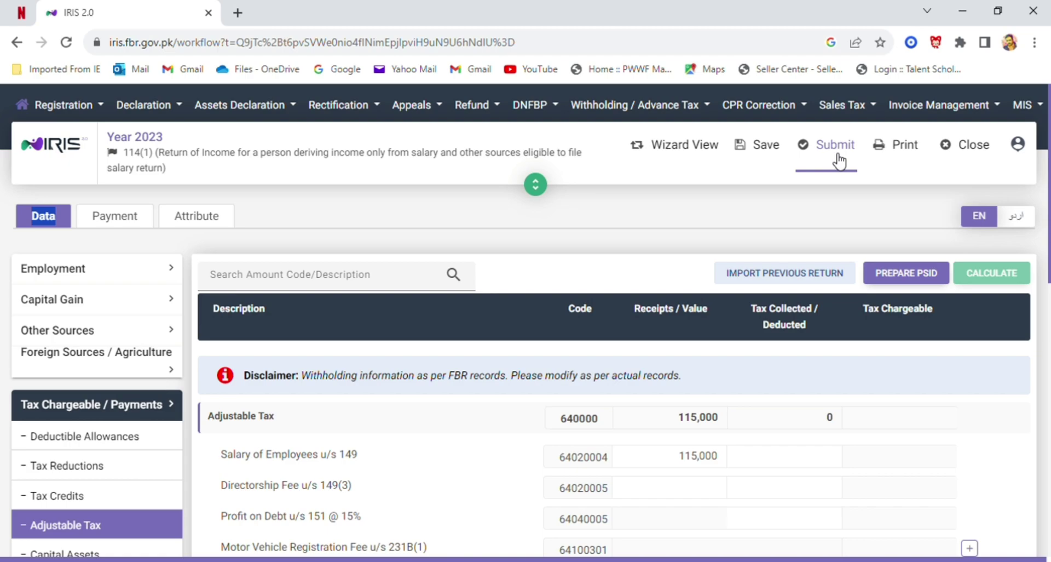